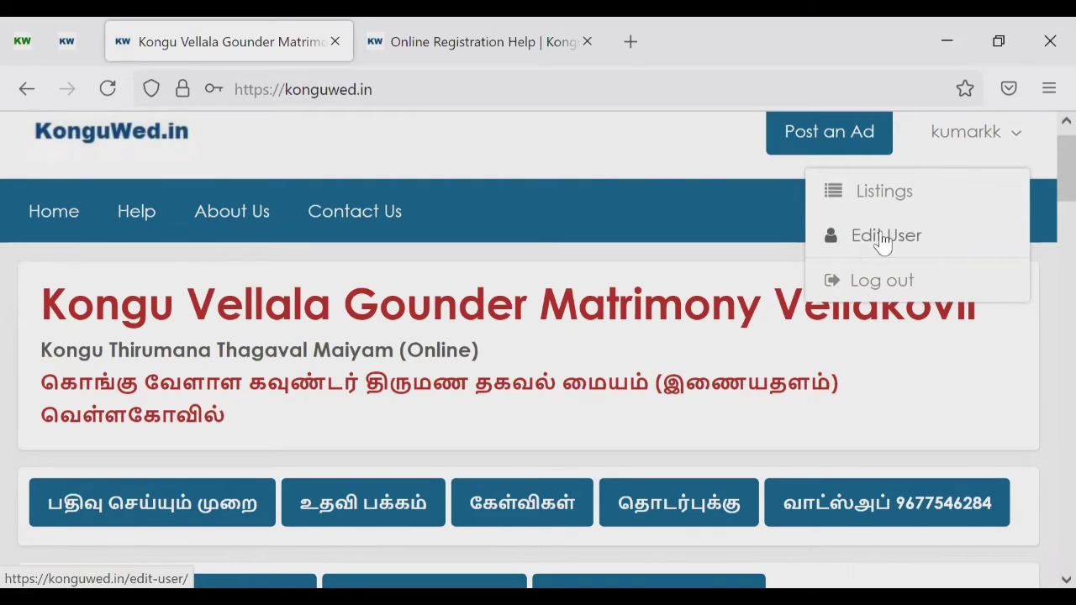
Step: Open Edit User from the account menu and scroll to the Account Management password section
{"action": "left_click", "coordinate": [655, 145]}
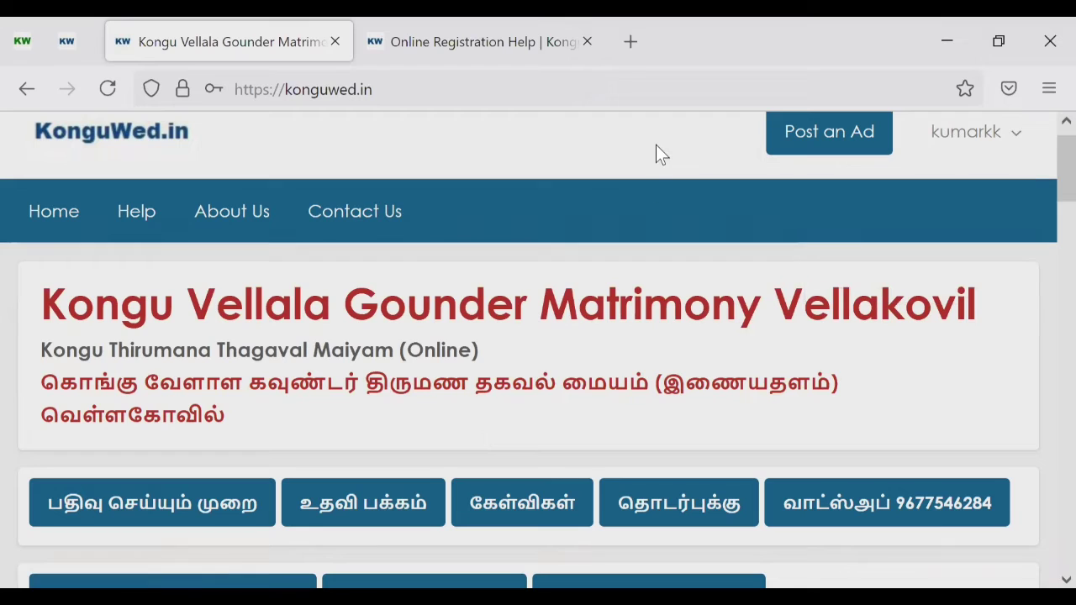
{"action": "left_click", "coordinate": [934, 141]}
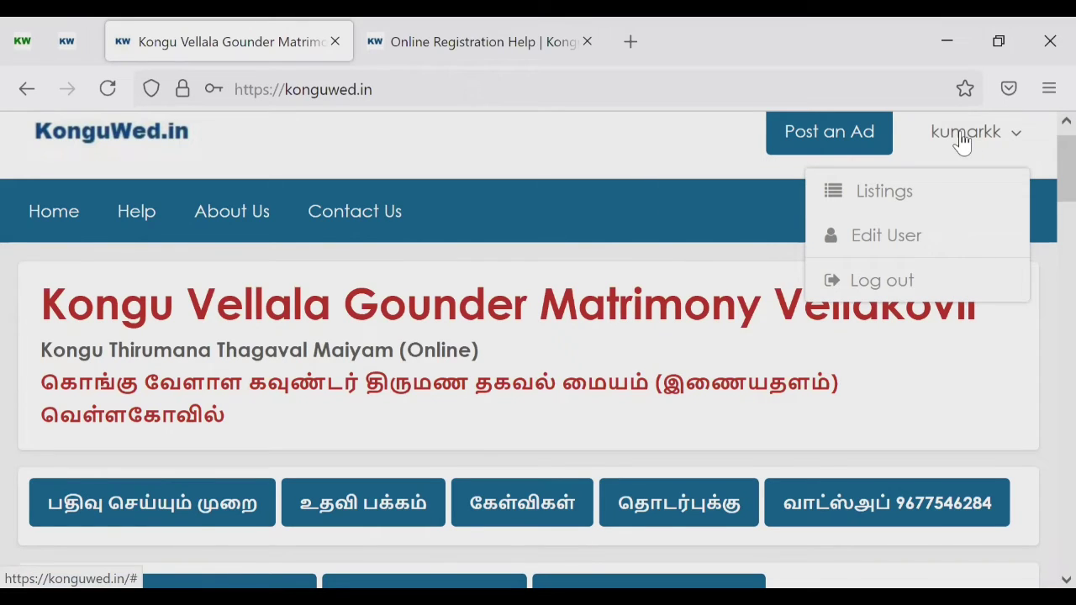
{"action": "left_click", "coordinate": [959, 134]}
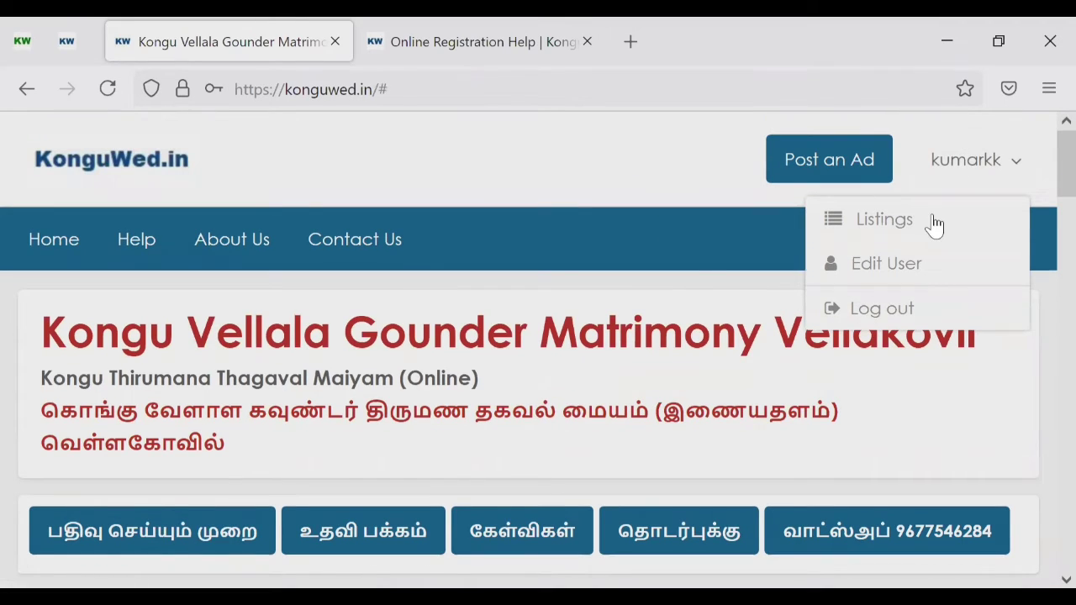
{"action": "left_click", "coordinate": [875, 271]}
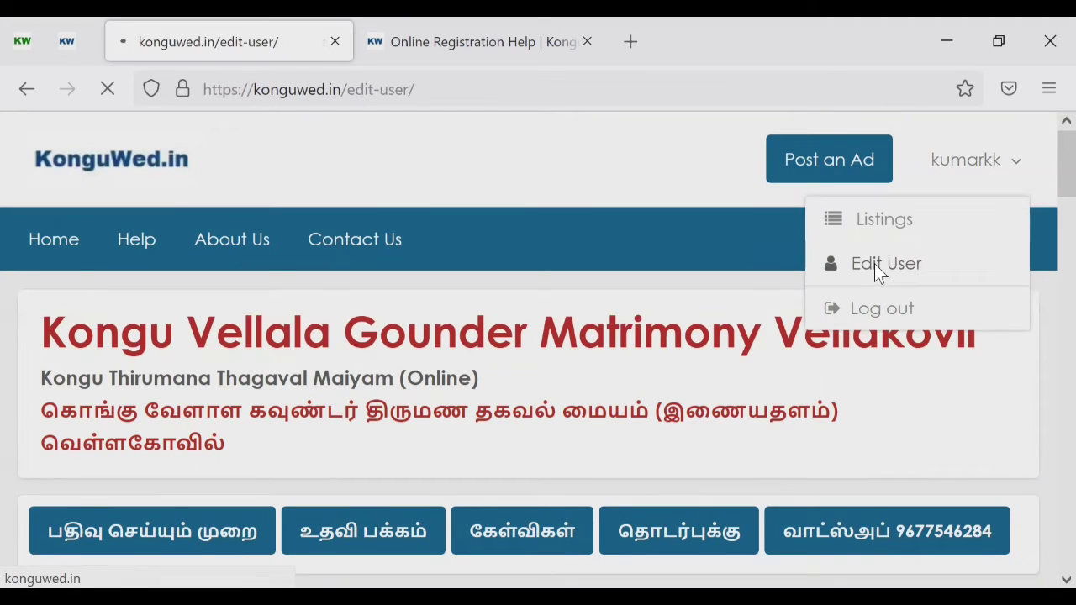
{"action": "scroll", "coordinate": [874, 263], "scroll_direction": "down", "scroll_amount": 2}
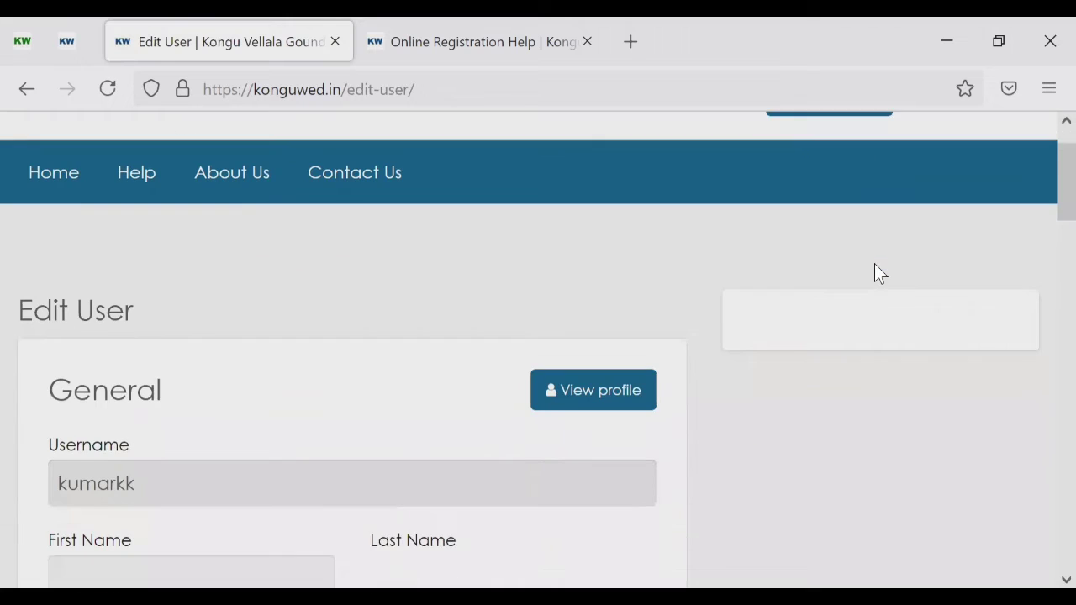
{"action": "scroll", "coordinate": [874, 272], "scroll_direction": "down", "scroll_amount": 3}
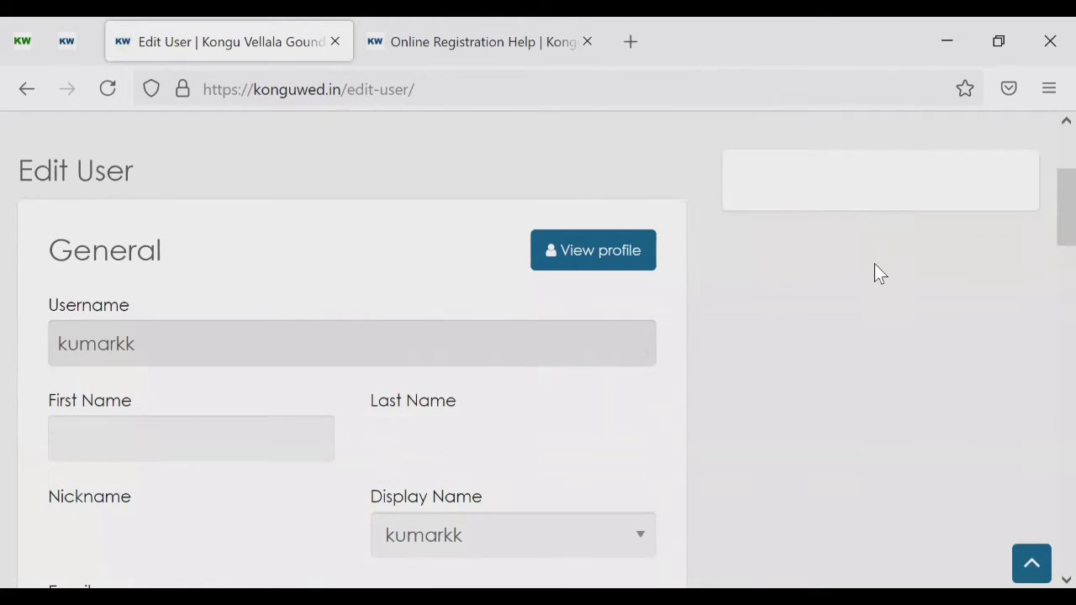
{"action": "scroll", "coordinate": [874, 269], "scroll_direction": "down", "scroll_amount": 4}
{"action": "scroll", "coordinate": [74, 264], "scroll_direction": "down", "scroll_amount": 14}
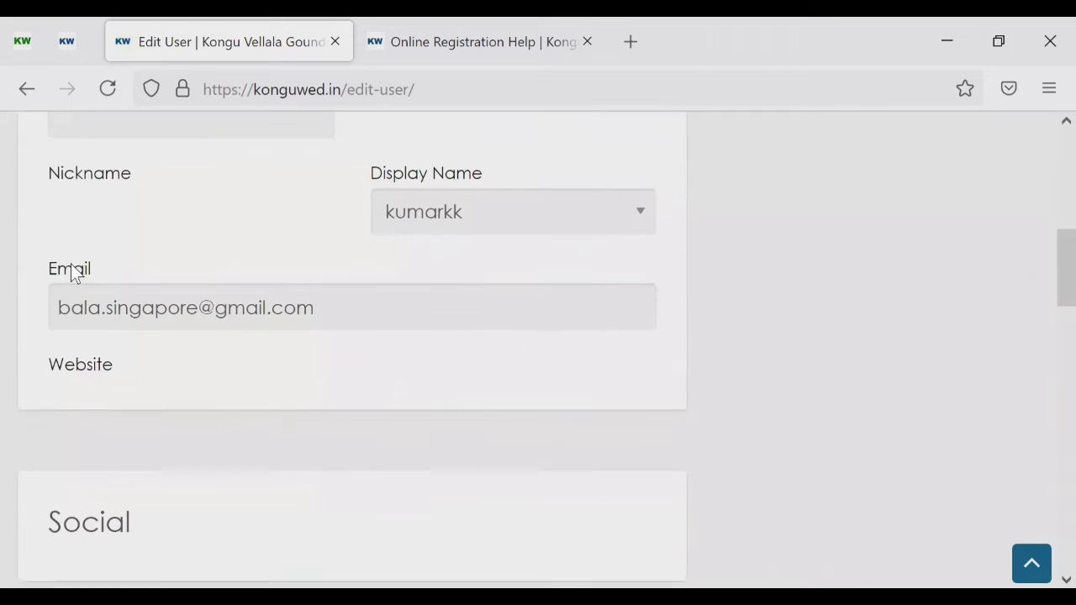
{"action": "scroll", "coordinate": [71, 263], "scroll_direction": "down", "scroll_amount": 10}
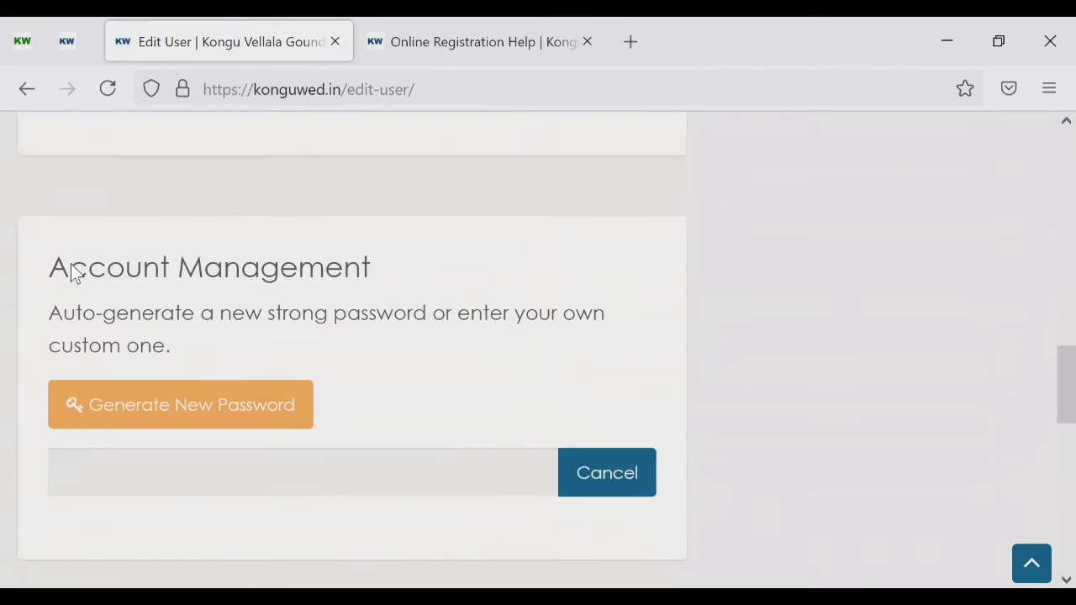
{"action": "scroll", "coordinate": [120, 218], "scroll_direction": "up", "scroll_amount": 2}
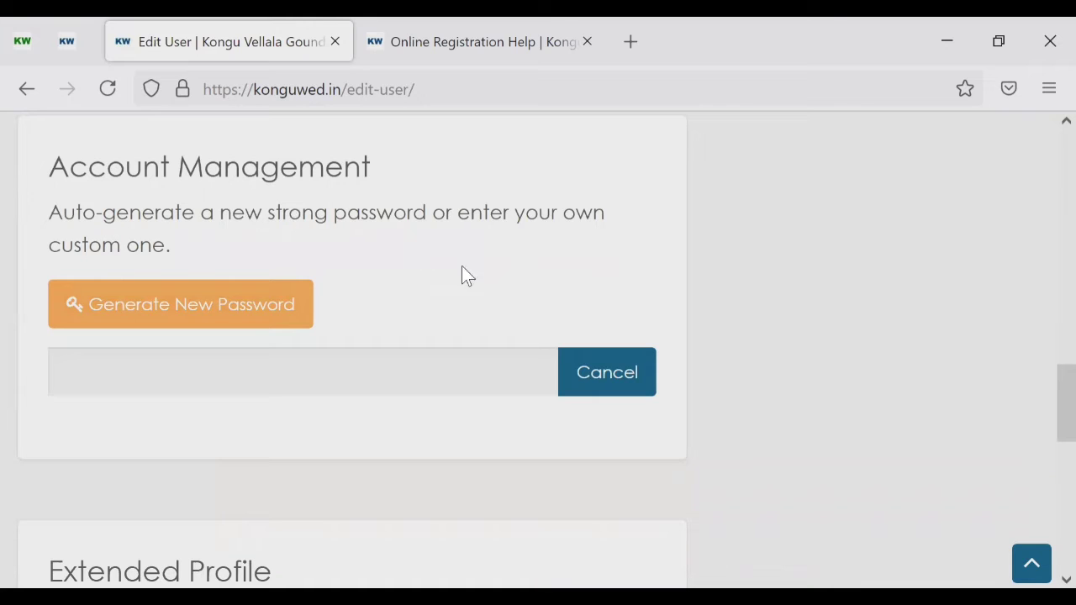
Step: Enter a new nine-character account password, retyping it once, and submit Update Profile
{"action": "left_click", "coordinate": [407, 363]}
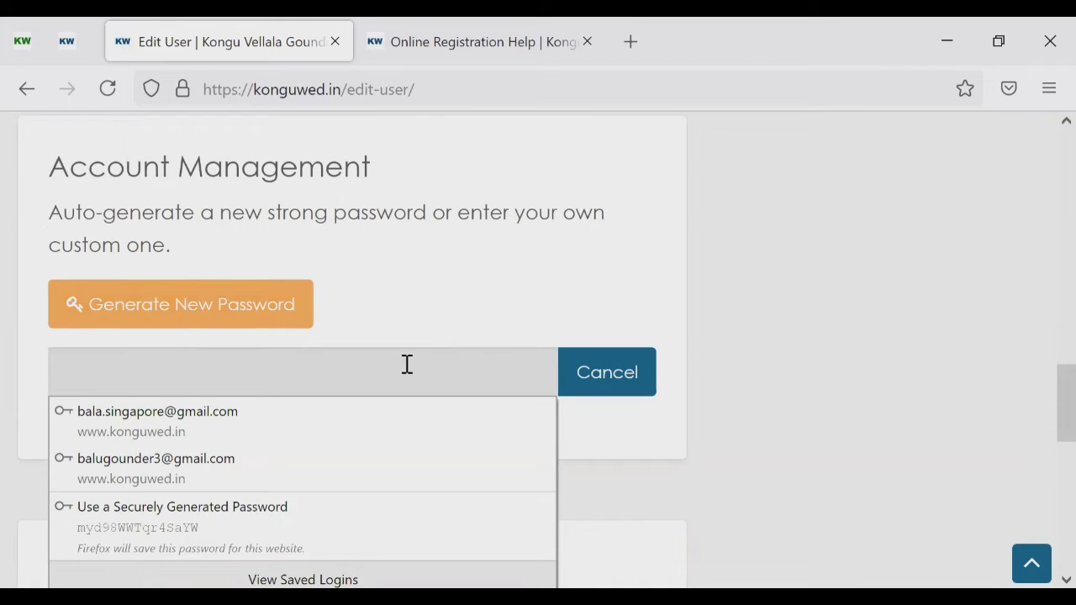
{"action": "type", "text": "••••••••"}
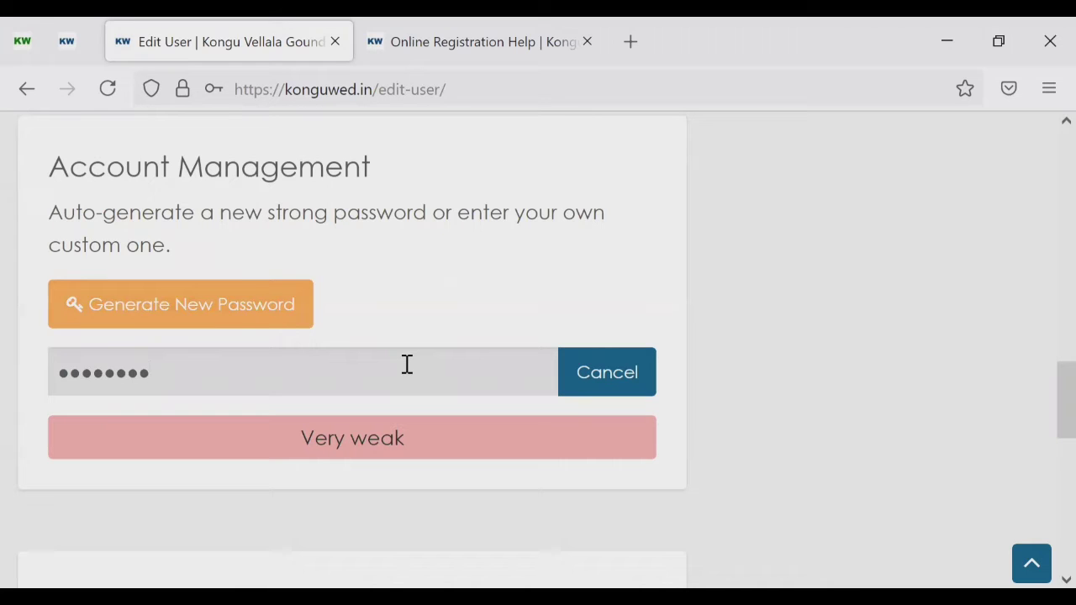
{"action": "key", "text": "BackSpace"}
{"action": "key", "text": "BackSpace"}
{"action": "key", "text": "BackSpace"}
{"action": "key", "text": "BackSpace"}
{"action": "key", "text": "BackSpace"}
{"action": "key", "text": "BackSpace"}
{"action": "key", "text": "BackSpace"}
{"action": "key", "text": "BackSpace"}
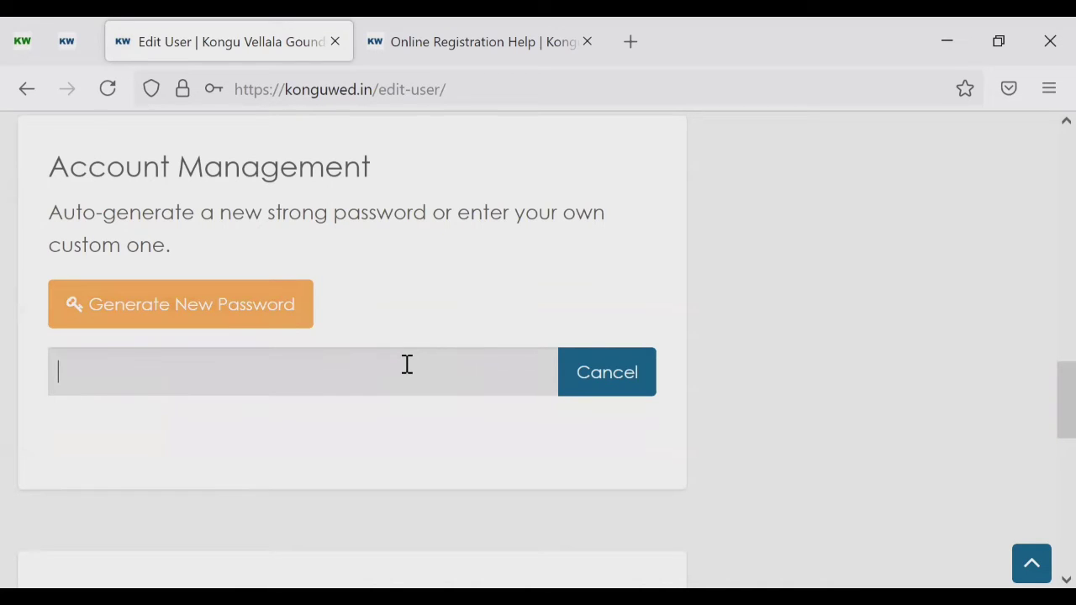
{"action": "type", "text": "•••••••••"}
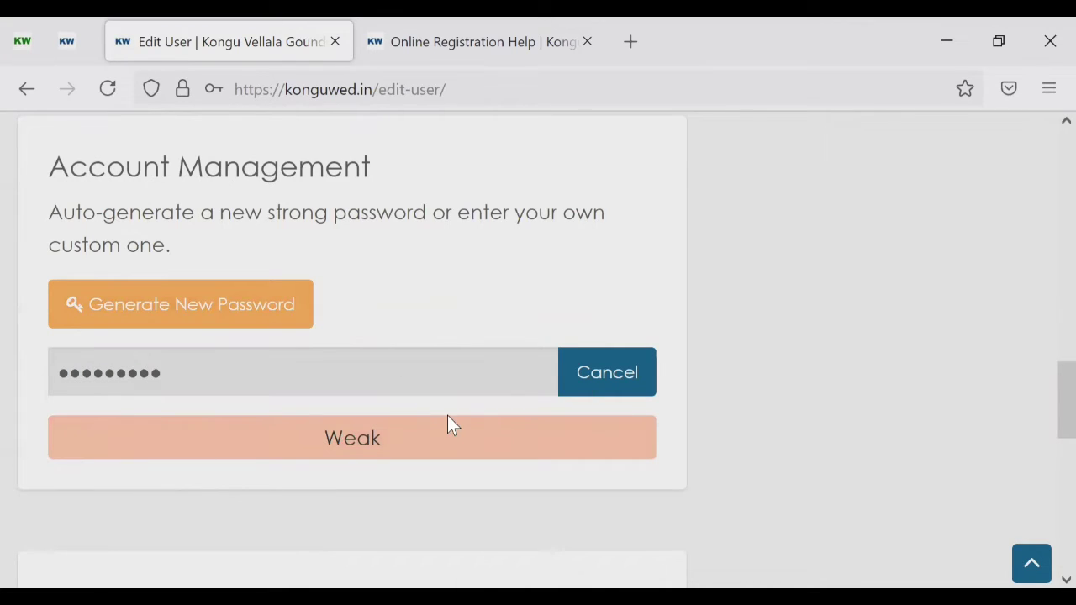
{"action": "scroll", "coordinate": [292, 411], "scroll_direction": "down", "scroll_amount": 5}
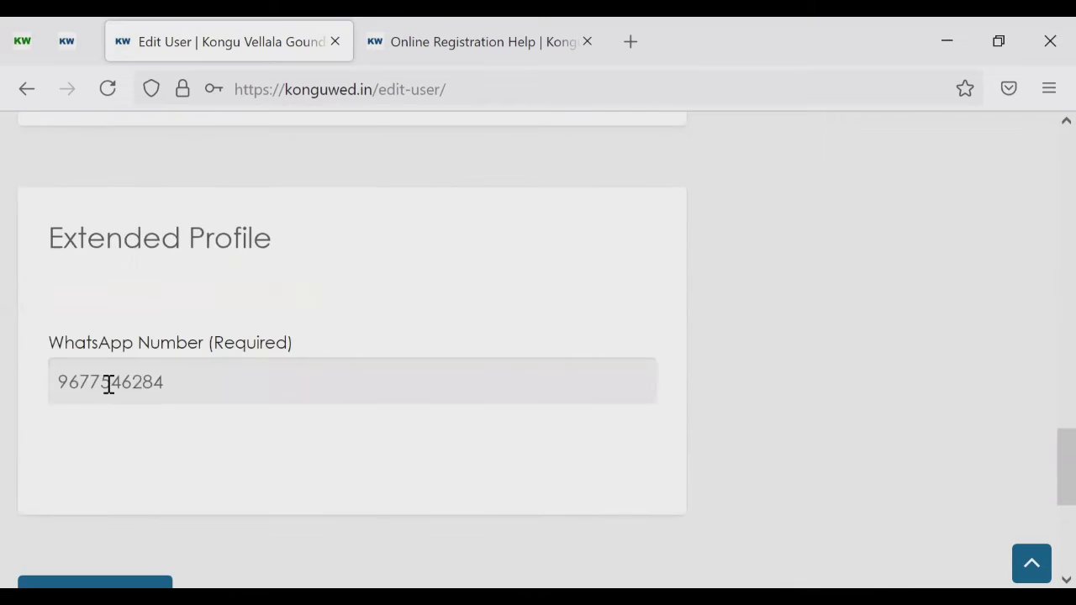
{"action": "scroll", "coordinate": [109, 383], "scroll_direction": "down", "scroll_amount": 3}
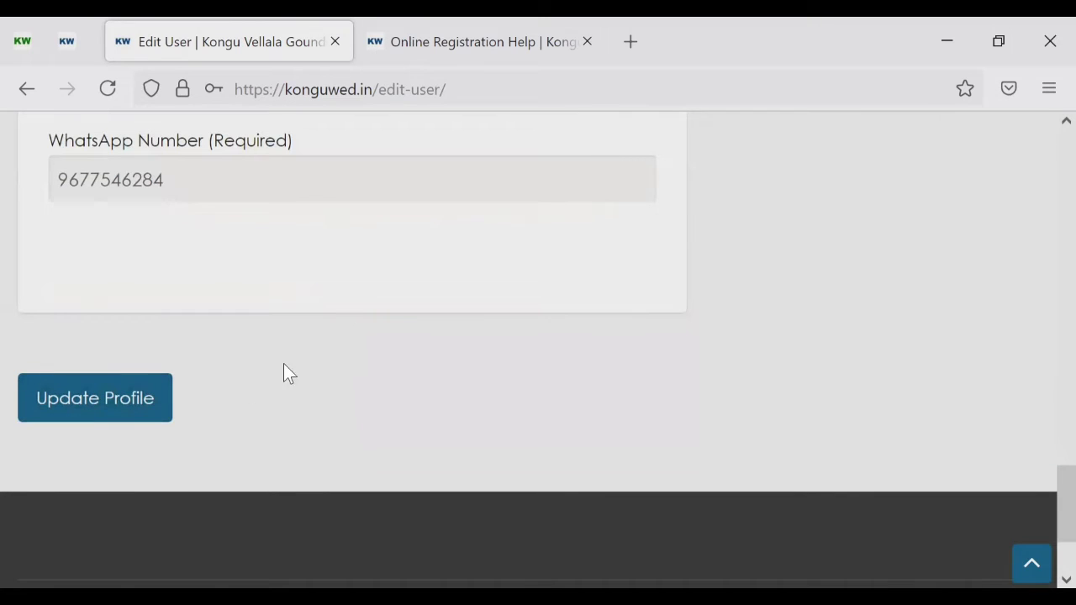
{"action": "left_click", "coordinate": [92, 401]}
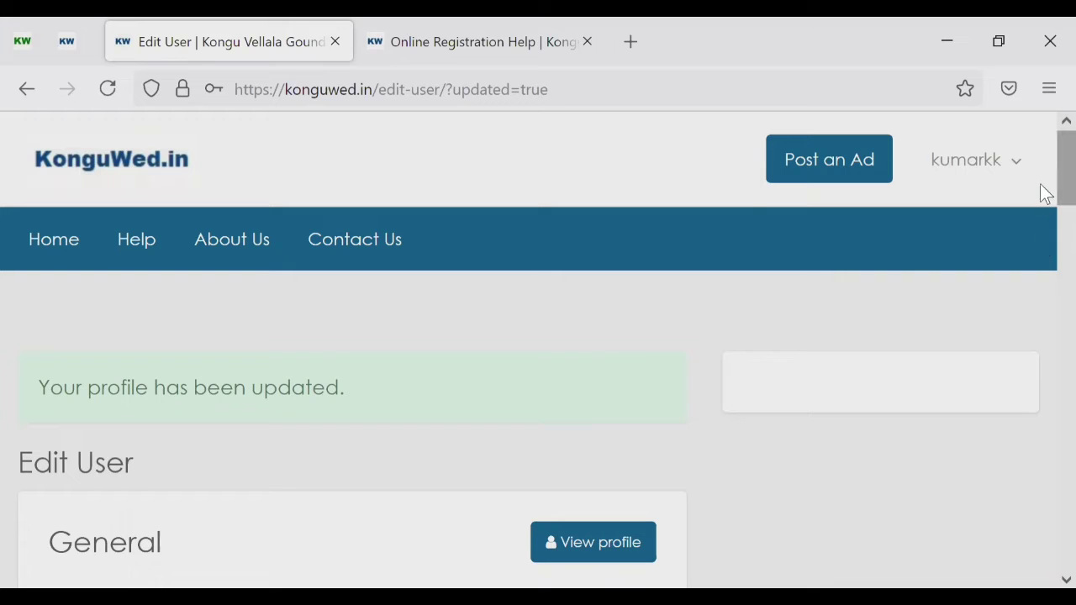
Step: Check the 'Your profile has been updated' confirmation on the Edit User page
{"action": "scroll", "coordinate": [1040, 163], "scroll_direction": "down", "scroll_amount": 2}
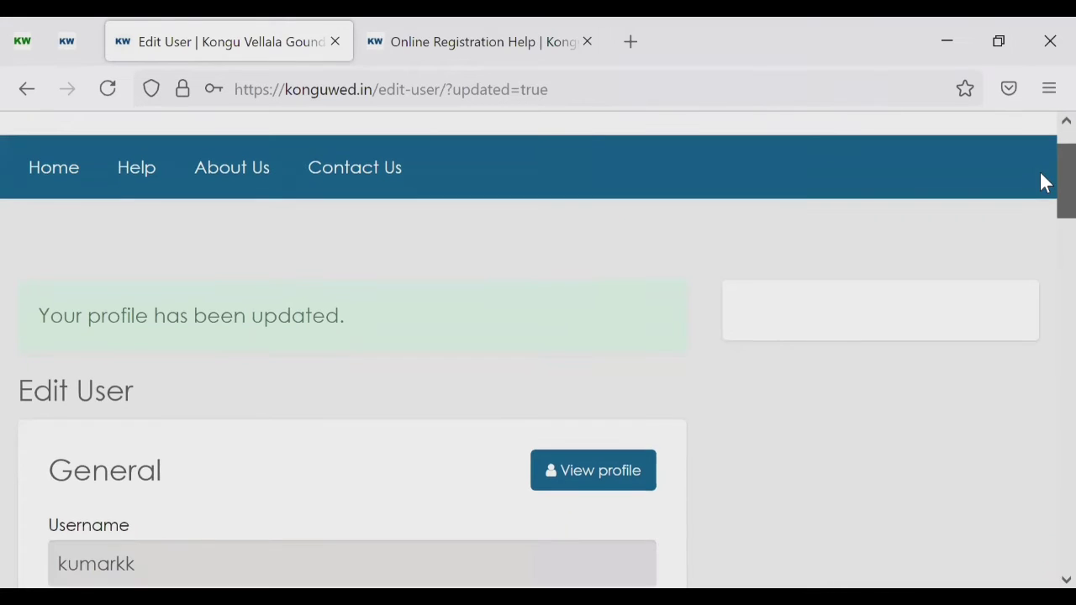
{"action": "scroll", "coordinate": [1039, 166], "scroll_direction": "up", "scroll_amount": 1}
{"action": "mouse_move", "coordinate": [966, 154]}
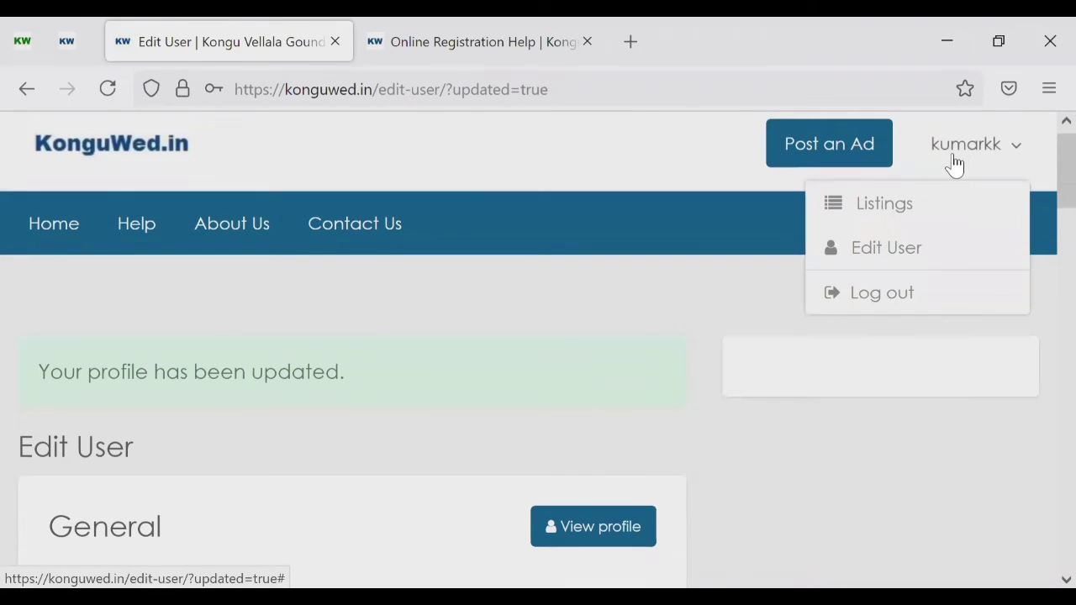
{"action": "left_click", "coordinate": [881, 294]}
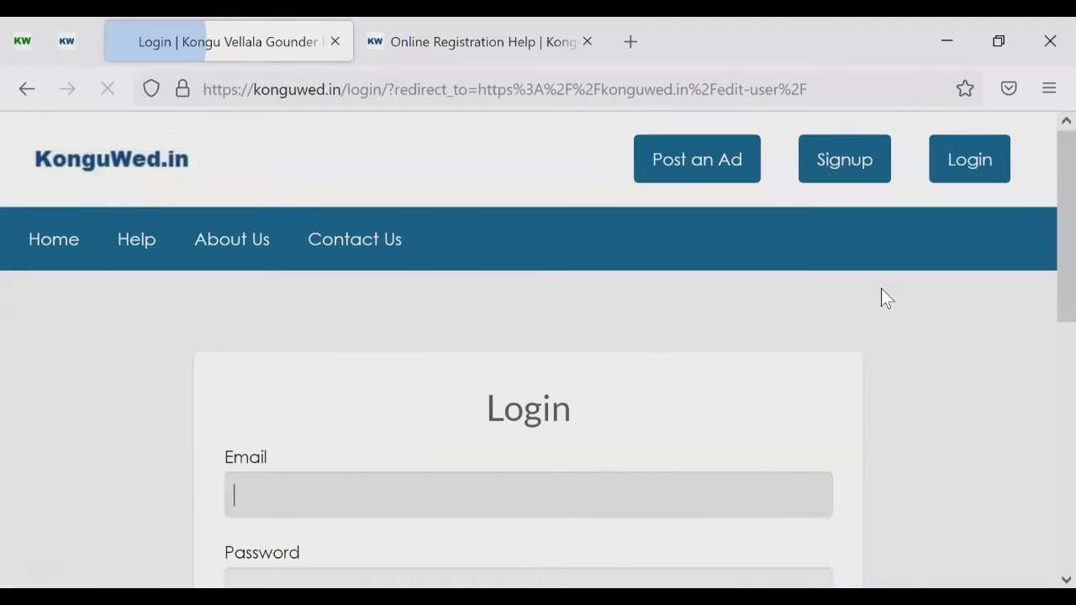
{"action": "scroll", "coordinate": [948, 319], "scroll_direction": "down", "scroll_amount": 1}
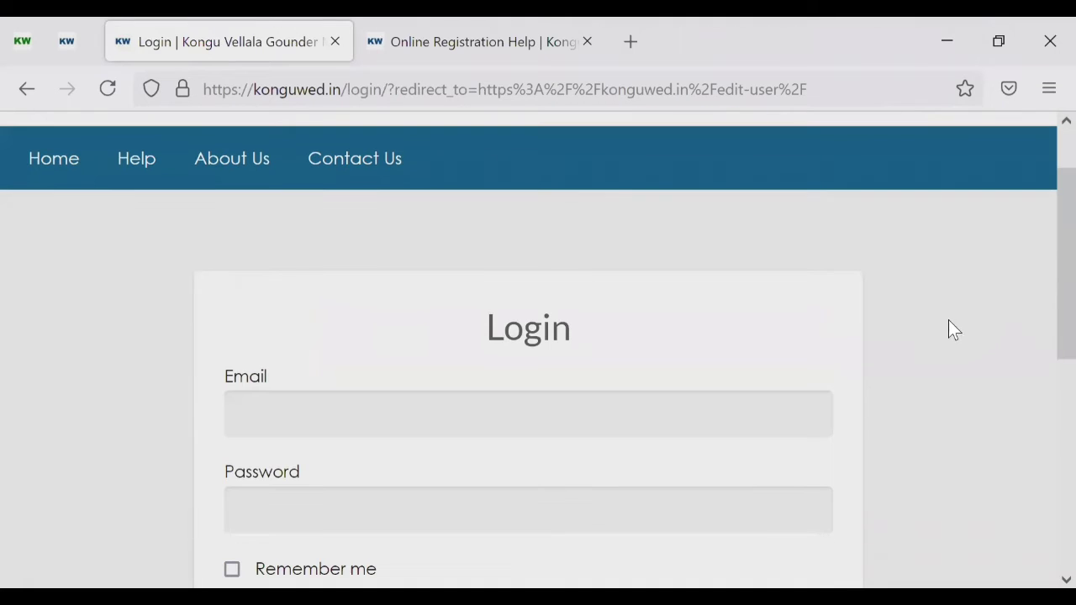
{"action": "left_click", "coordinate": [764, 421]}
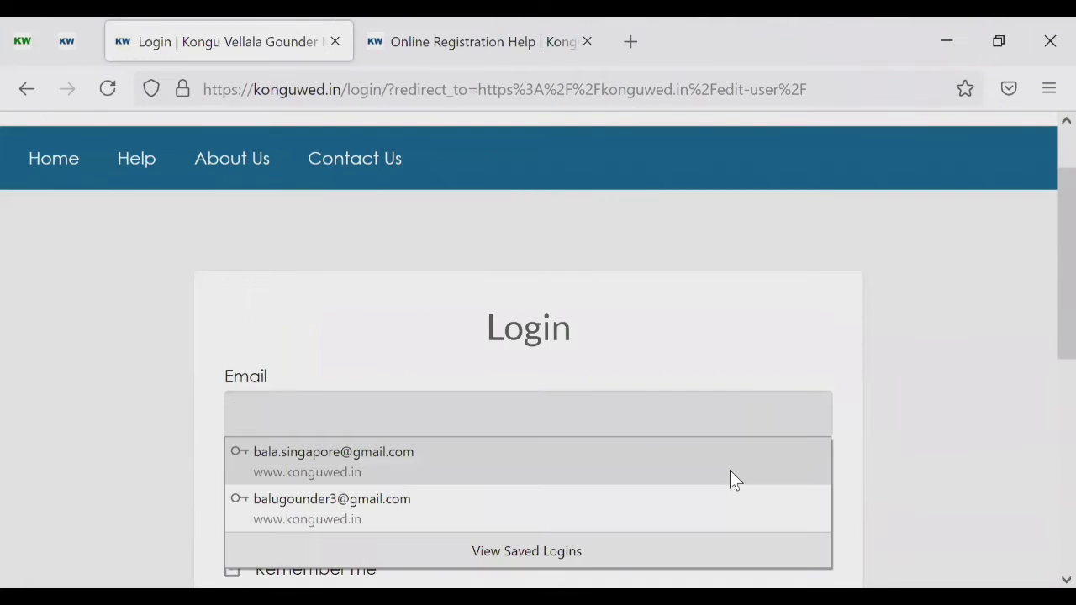
{"action": "left_click", "coordinate": [730, 456]}
{"action": "scroll", "coordinate": [183, 362], "scroll_direction": "down", "scroll_amount": 2}
{"action": "left_click", "coordinate": [375, 378]}
{"action": "key", "text": "BackSpace"}
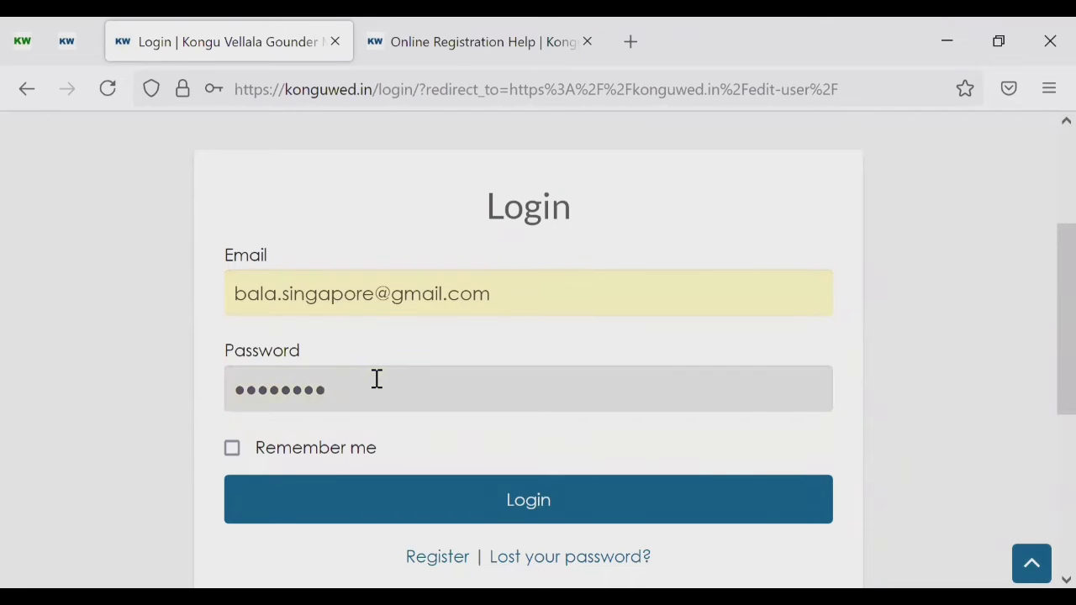
{"action": "key", "text": "BackSpace"}
{"action": "key", "text": "BackSpace"}
{"action": "key", "text": "BackSpace"}
{"action": "key", "text": "BackSpace"}
{"action": "key", "text": "BackSpace"}
{"action": "key", "text": "BackSpace"}
{"action": "key", "text": "BackSpace"}
{"action": "key", "text": "BackSpace"}
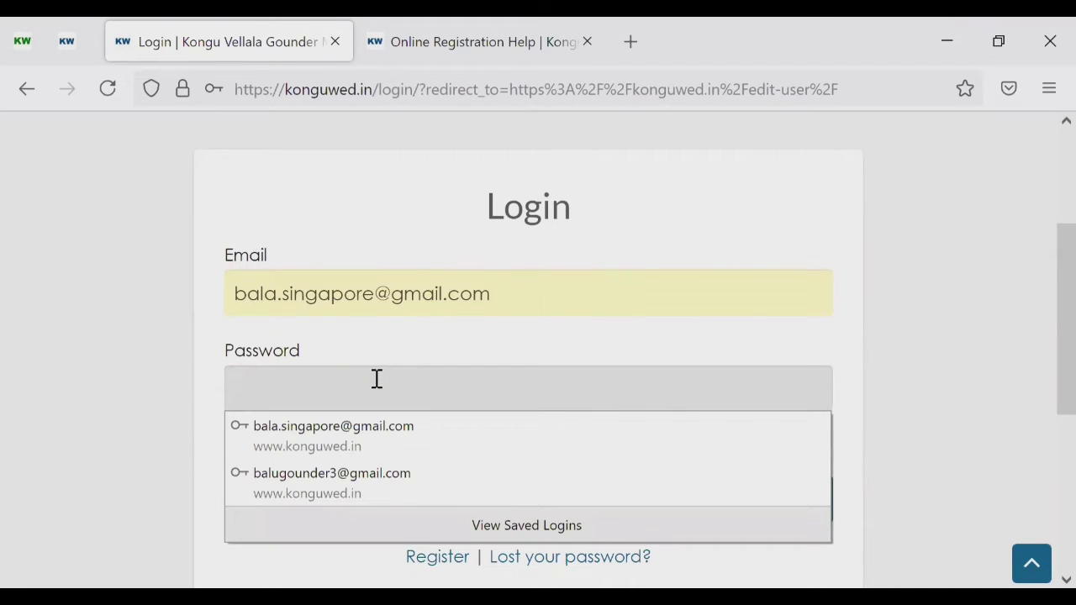
{"action": "type", "text": "*******"}
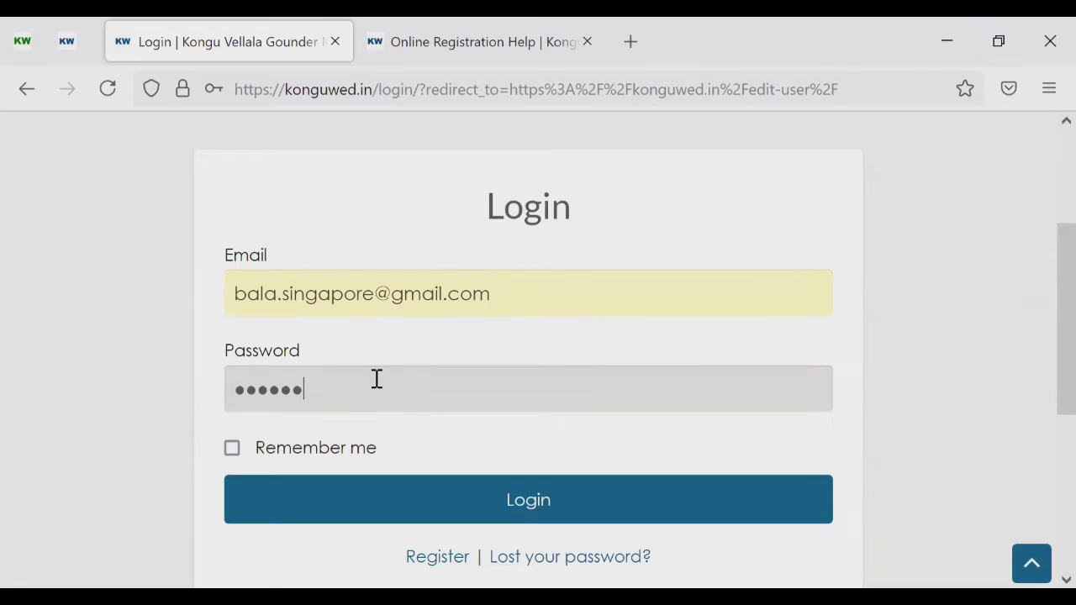
{"action": "type", "text": "**"}
{"action": "left_click", "coordinate": [234, 452]}
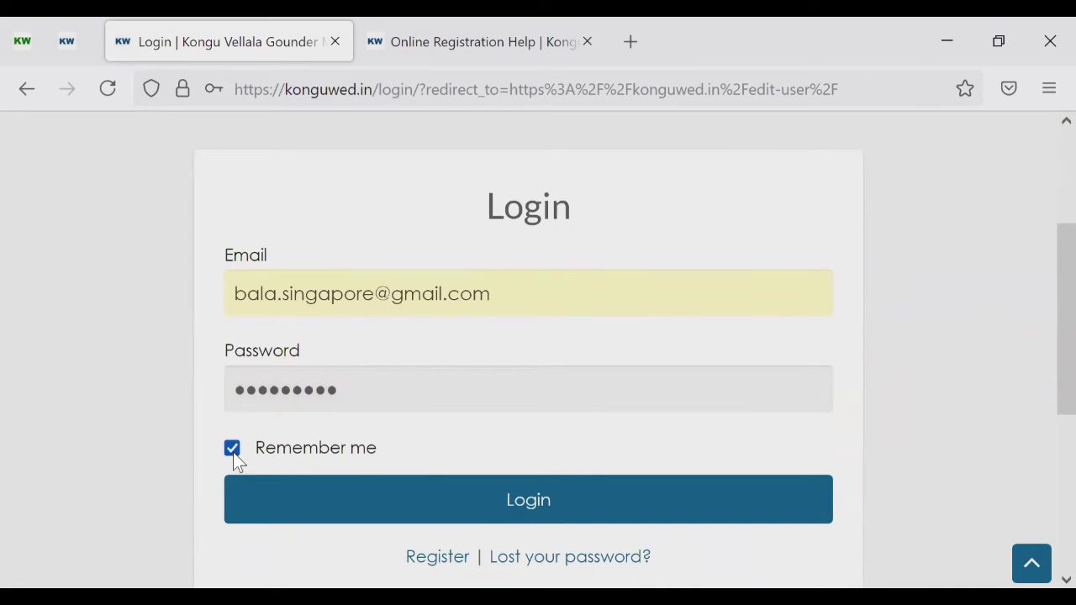
{"action": "left_click", "coordinate": [477, 499]}
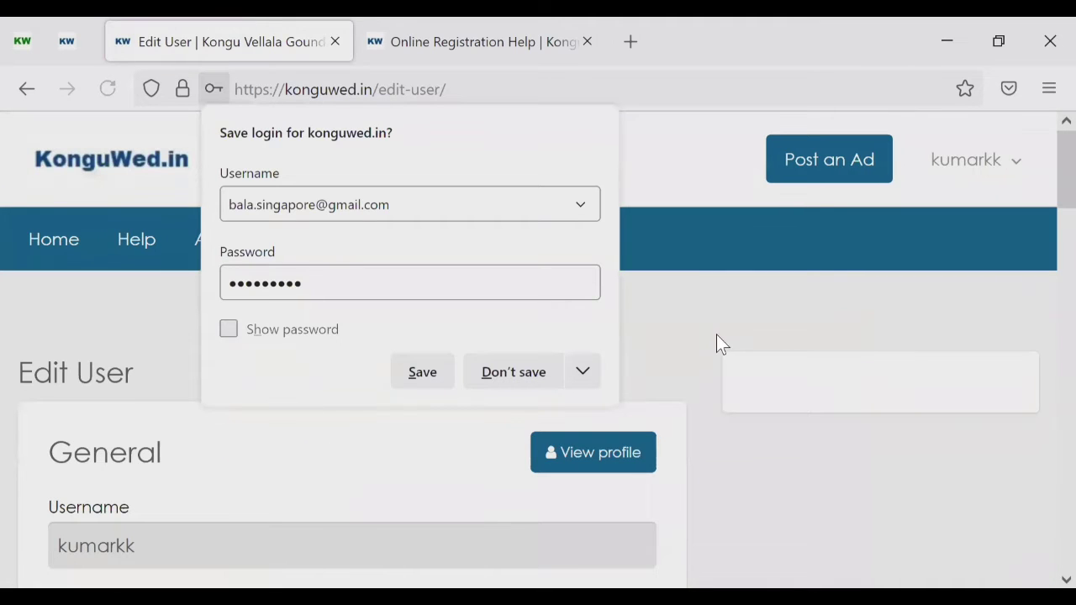
{"action": "left_click", "coordinate": [717, 332]}
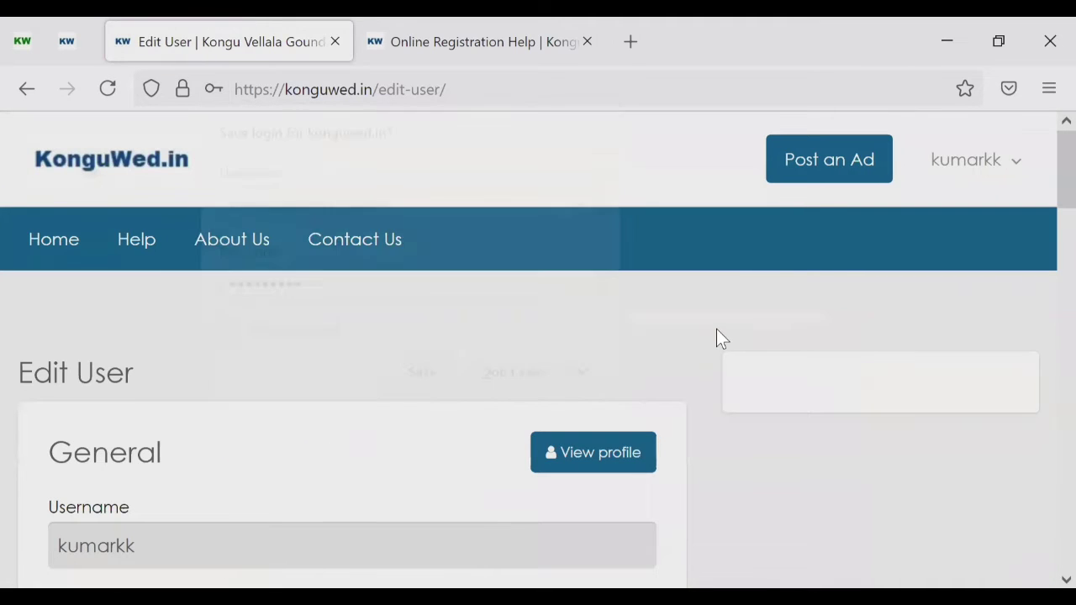
{"action": "left_click", "coordinate": [1015, 160]}
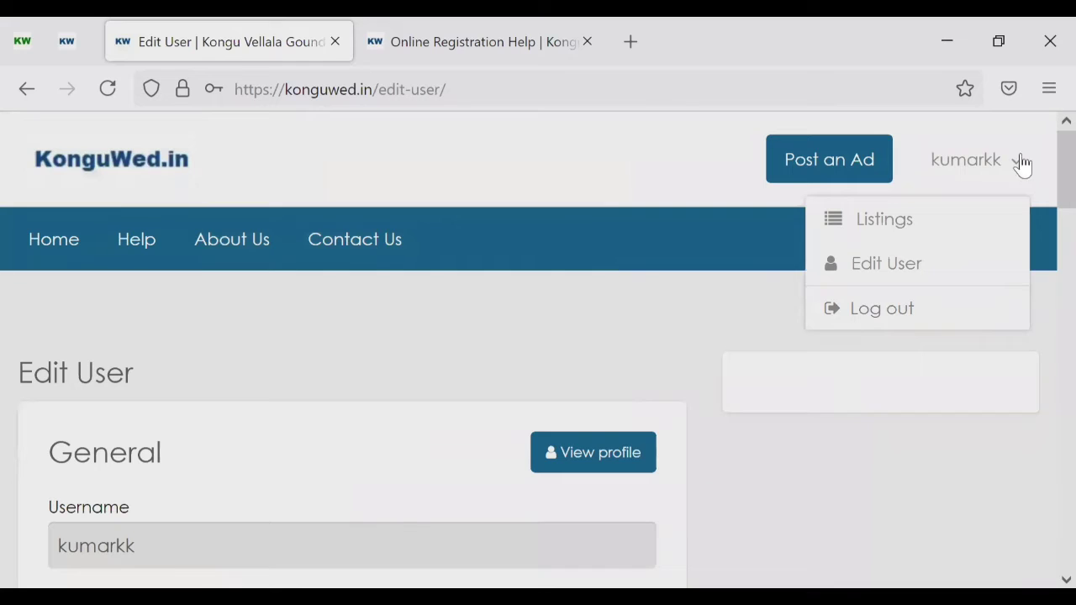
{"action": "left_click", "coordinate": [643, 227]}
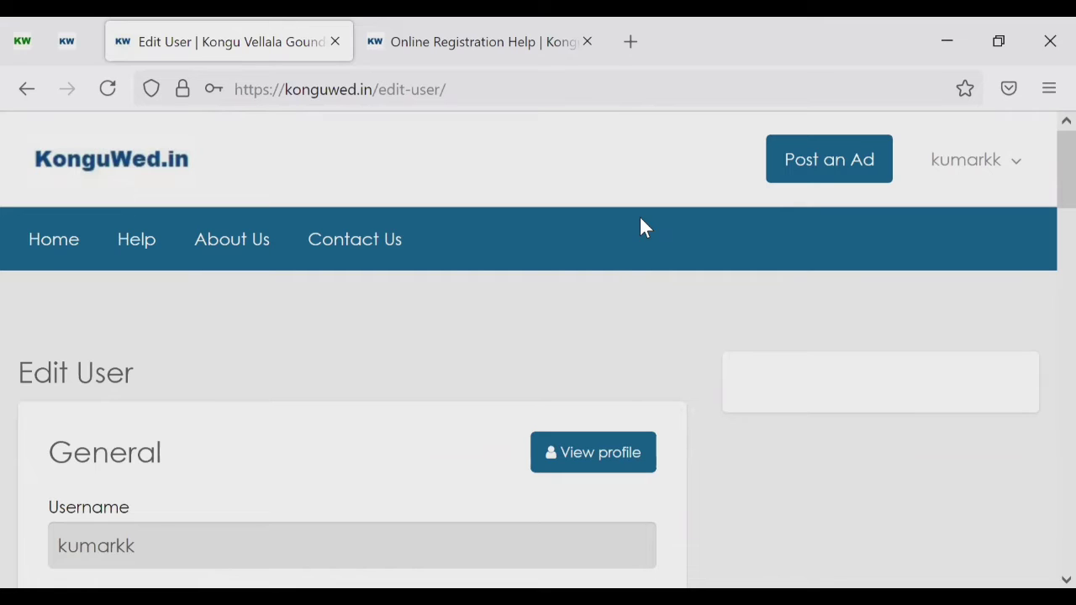
Step: Switch to the Online Registration Help tab and read the Register Page and Reset Password instructions
{"action": "left_click", "coordinate": [502, 46]}
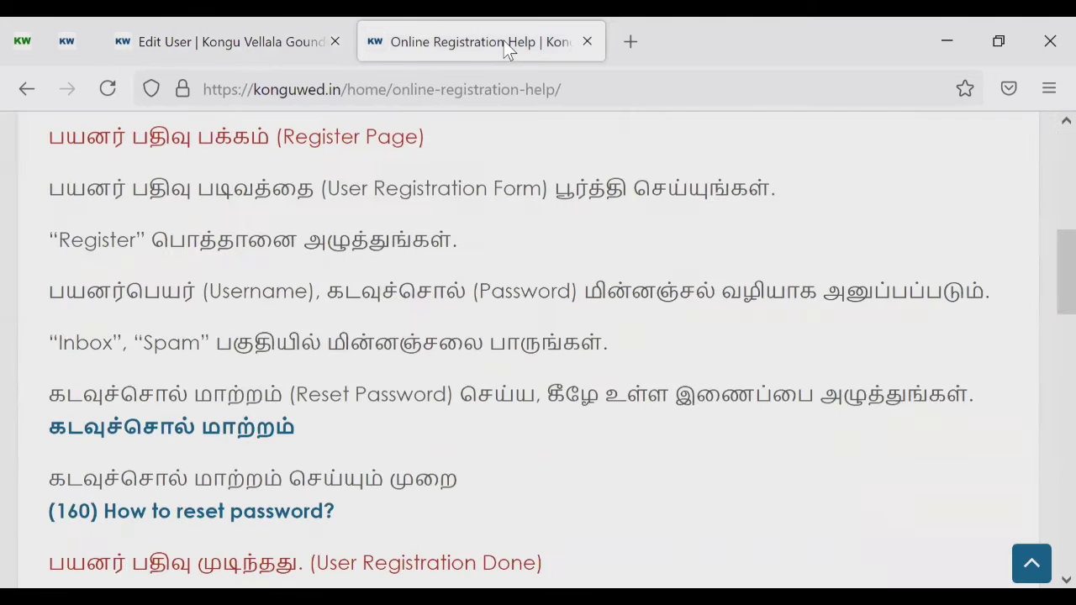
{"action": "scroll", "coordinate": [267, 277], "scroll_direction": "down", "scroll_amount": 1}
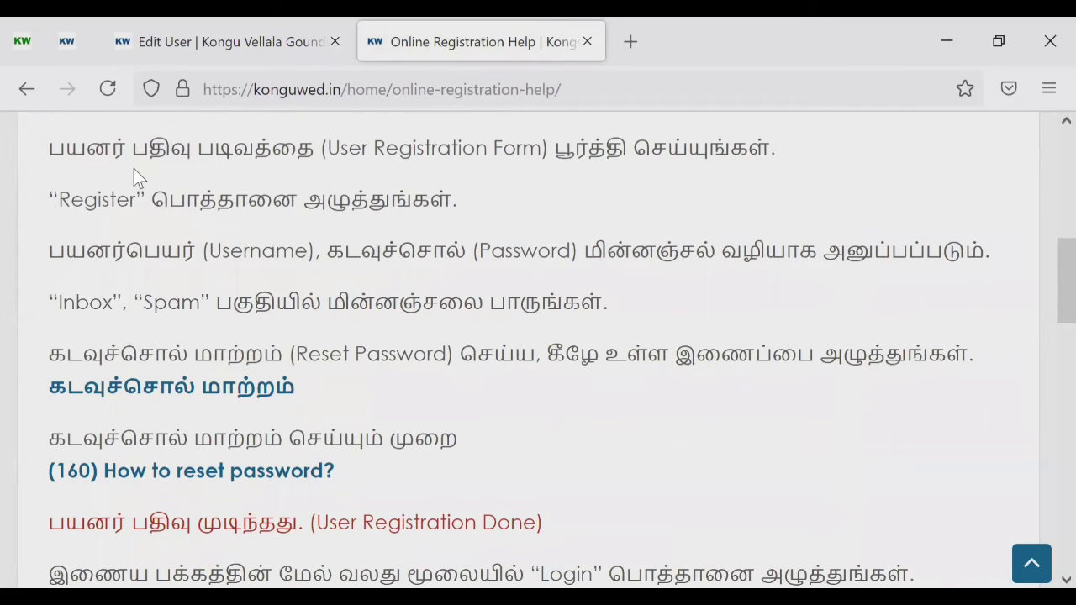
{"action": "scroll", "coordinate": [134, 169], "scroll_direction": "up", "scroll_amount": 1}
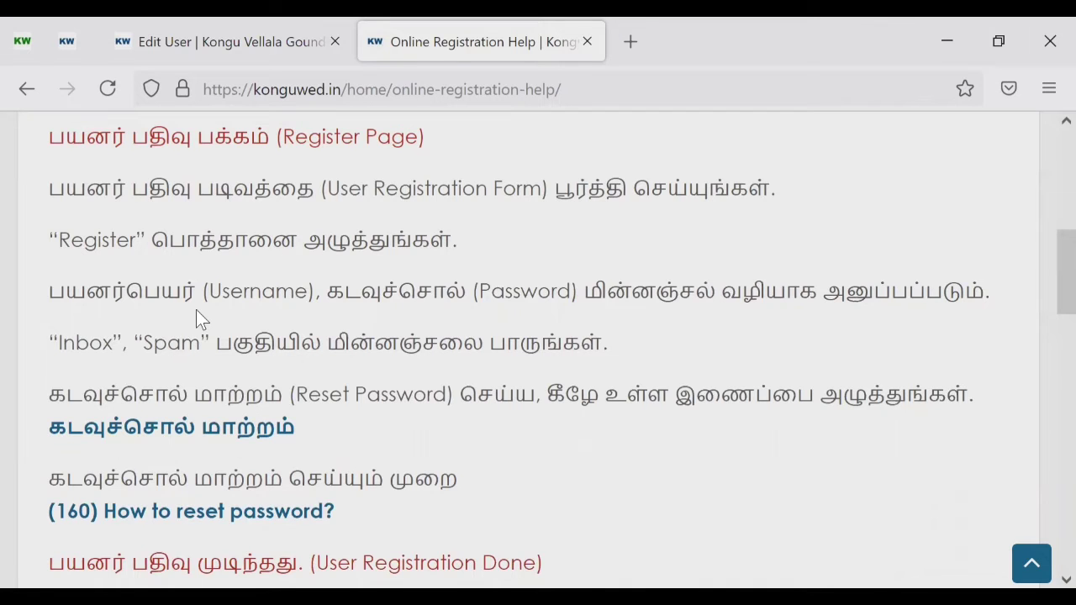
{"action": "scroll", "coordinate": [196, 309], "scroll_direction": "down", "scroll_amount": 1}
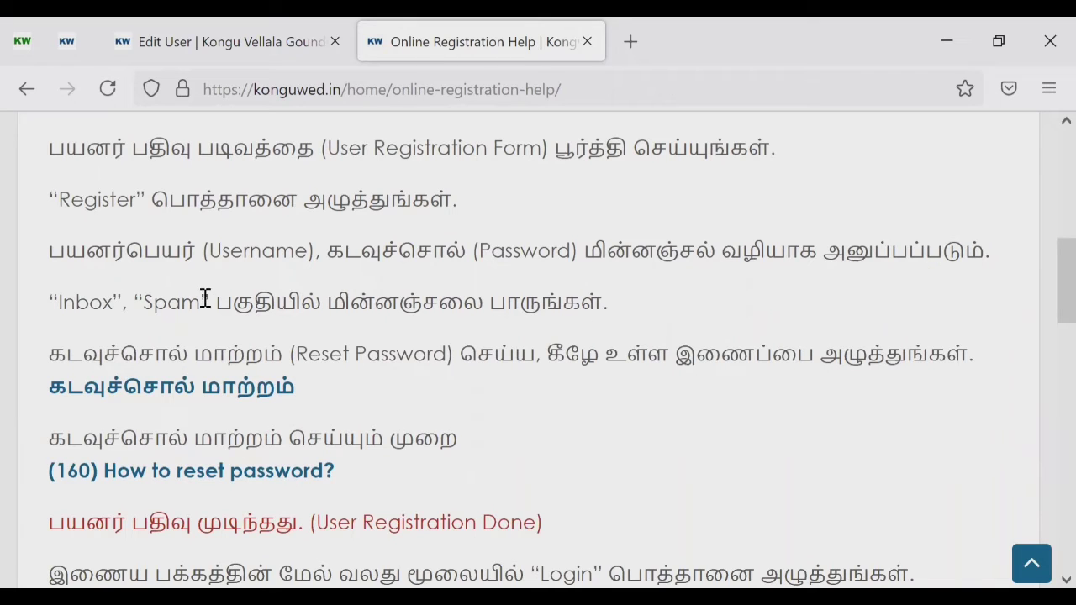
{"action": "scroll", "coordinate": [404, 319], "scroll_direction": "down", "scroll_amount": 2}
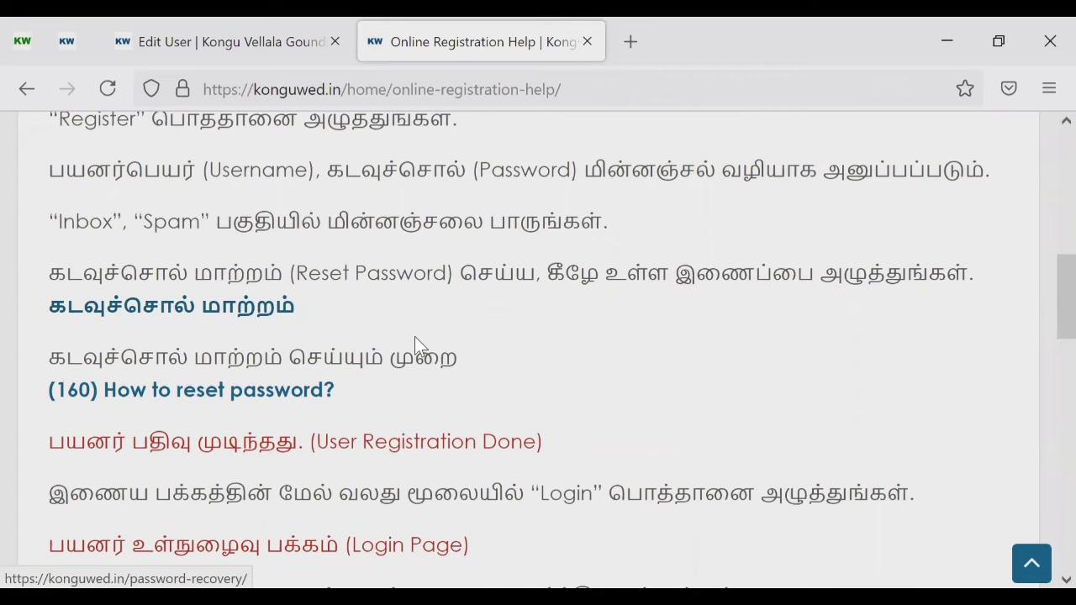
{"action": "scroll", "coordinate": [415, 336], "scroll_direction": "down", "scroll_amount": 2}
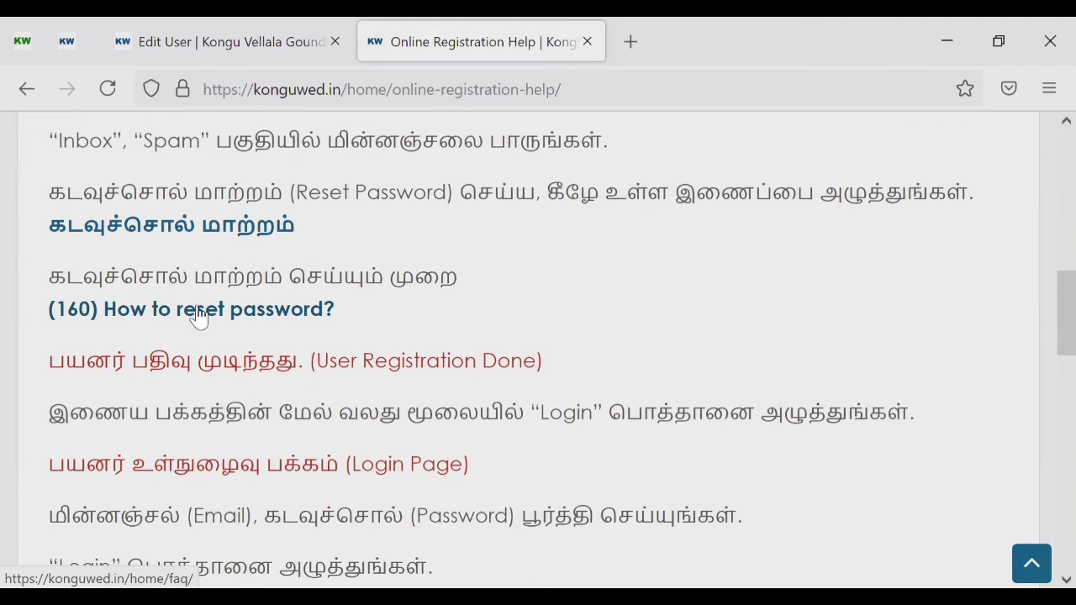
{"action": "right_click", "coordinate": [198, 313]}
Step: Open the reset password guide in a new tab and expand '(160) How to reset password?'
{"action": "left_click", "coordinate": [243, 283]}
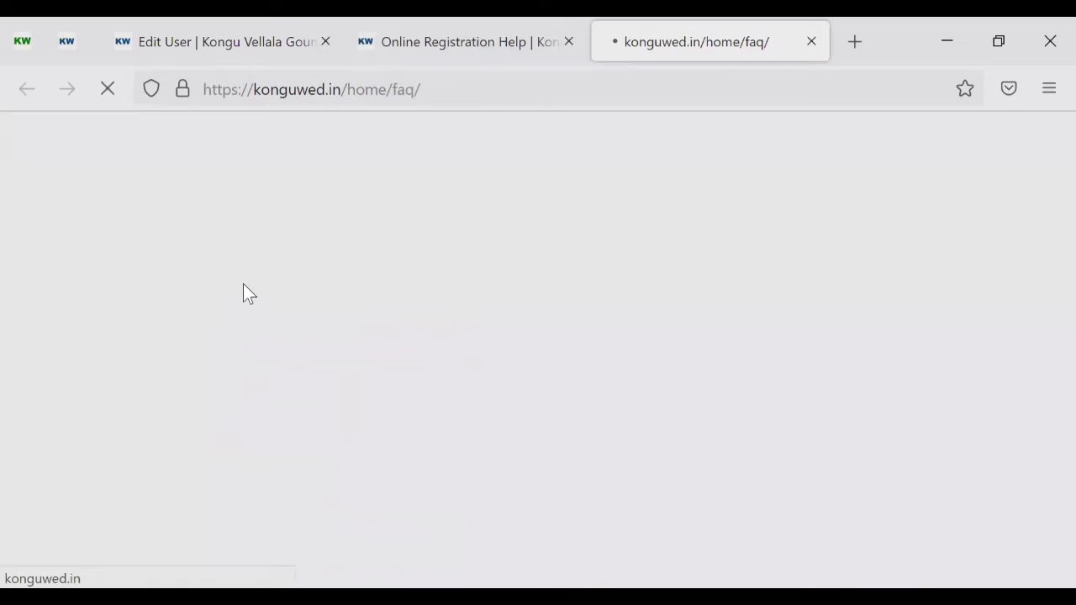
{"action": "scroll", "coordinate": [243, 283], "scroll_direction": "down", "scroll_amount": 5}
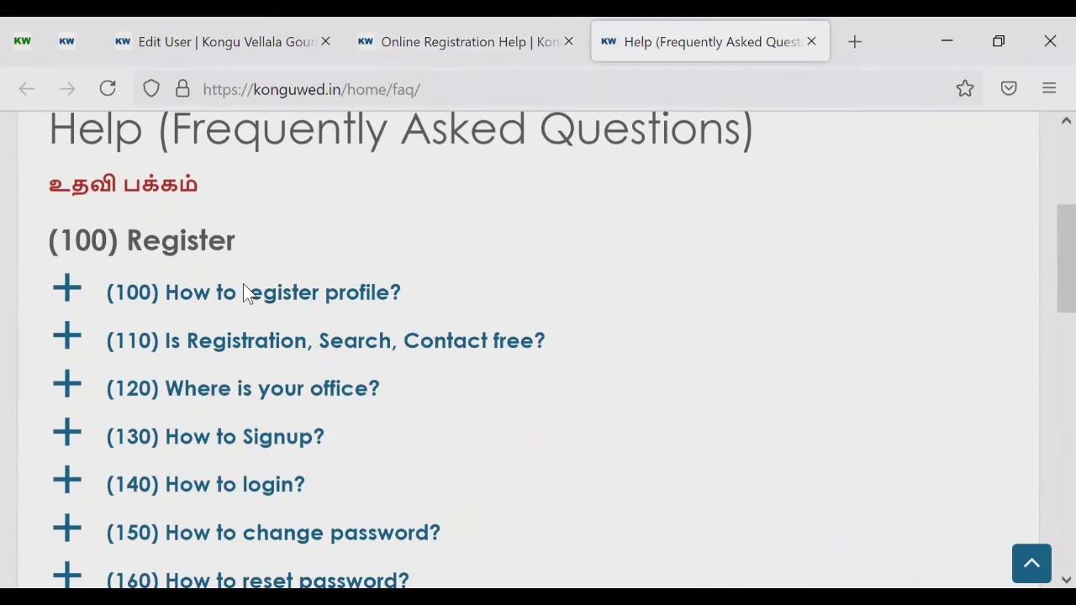
{"action": "scroll", "coordinate": [243, 286], "scroll_direction": "down", "scroll_amount": 3}
{"action": "scroll", "coordinate": [243, 285], "scroll_direction": "down", "scroll_amount": 2}
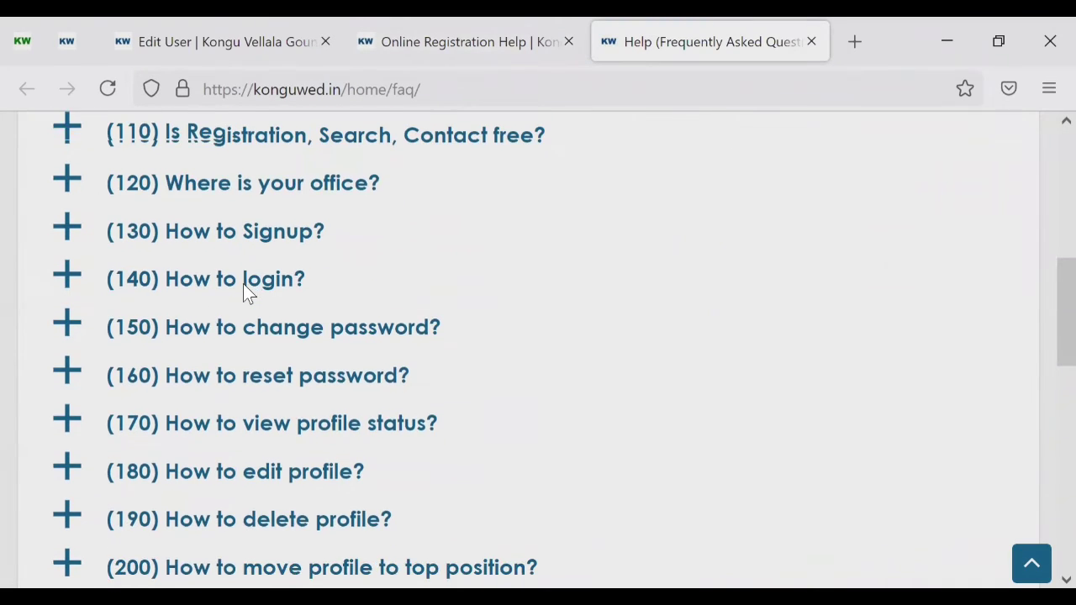
{"action": "scroll", "coordinate": [243, 286], "scroll_direction": "down", "scroll_amount": 3}
{"action": "scroll", "coordinate": [243, 285], "scroll_direction": "up", "scroll_amount": 3}
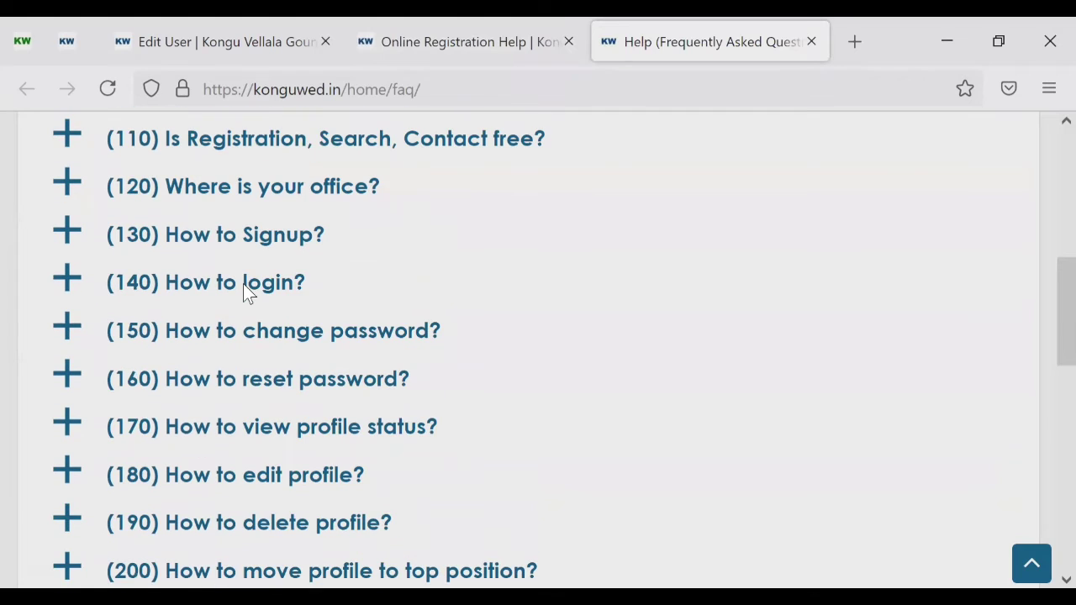
{"action": "left_click", "coordinate": [252, 379]}
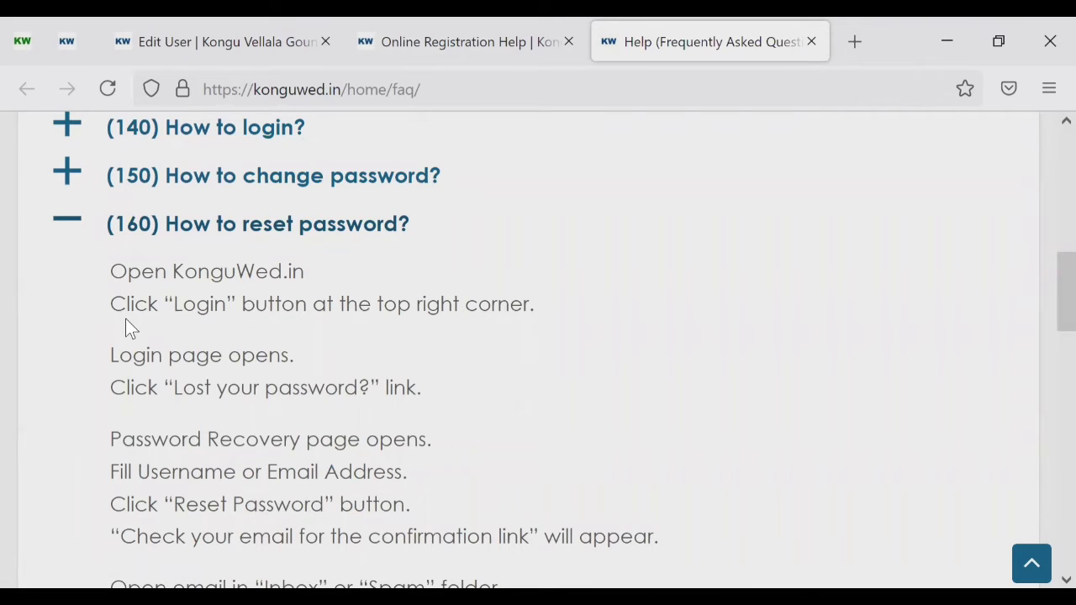
{"action": "scroll", "coordinate": [125, 319], "scroll_direction": "down", "scroll_amount": 5}
{"action": "scroll", "coordinate": [125, 318], "scroll_direction": "down", "scroll_amount": 1}
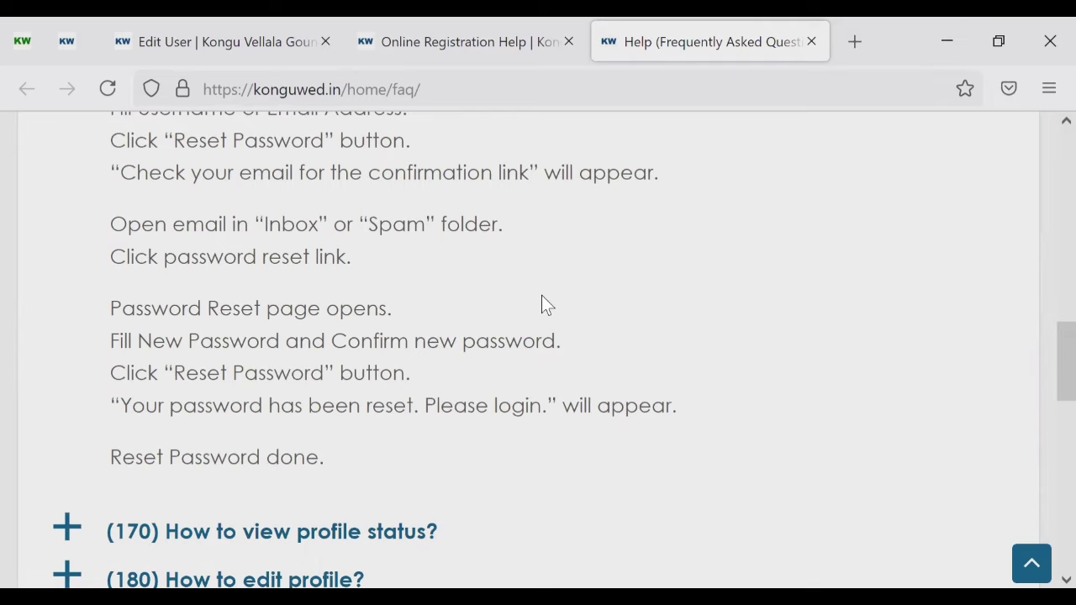
Step: Close the FAQ tab and highlight the User Registration Done line on the help page
{"action": "left_click", "coordinate": [812, 42]}
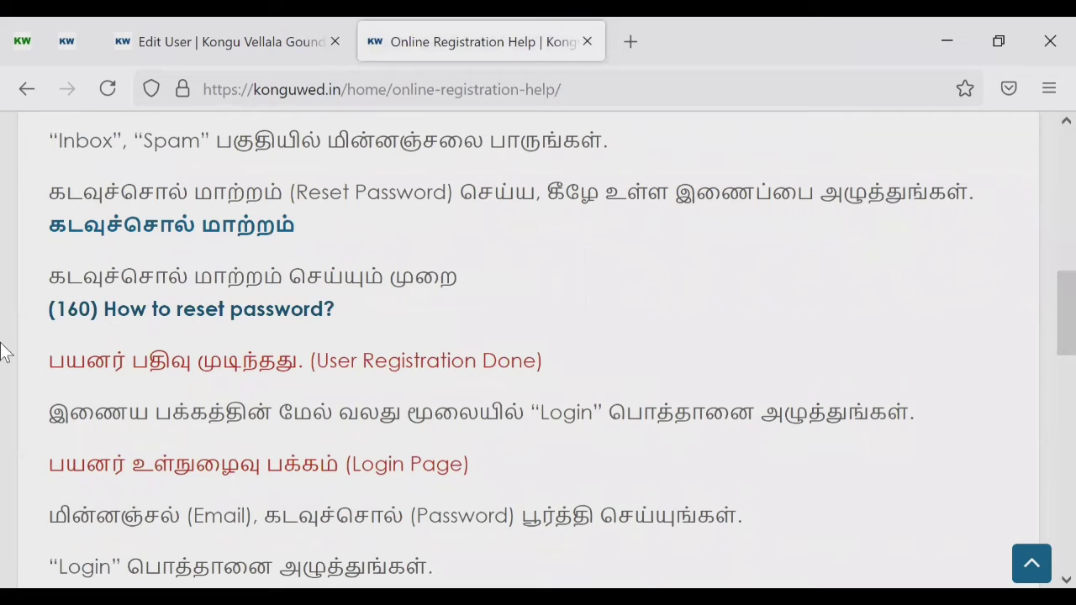
{"action": "scroll", "coordinate": [80, 319], "scroll_direction": "down", "scroll_amount": 2}
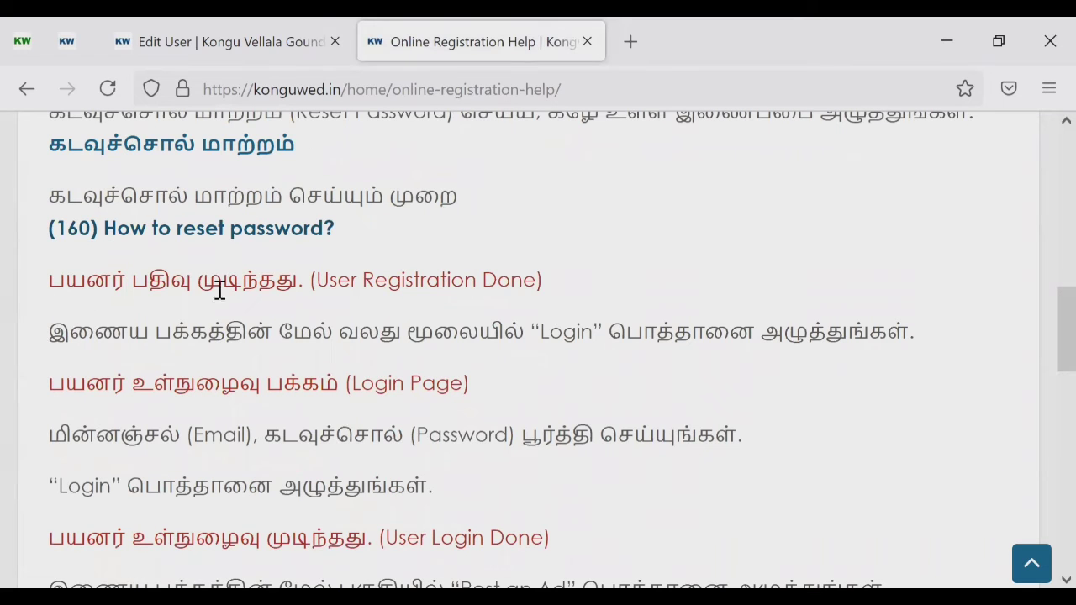
{"action": "left_click_drag", "start_coordinate": [44, 273], "coordinate": [566, 291]}
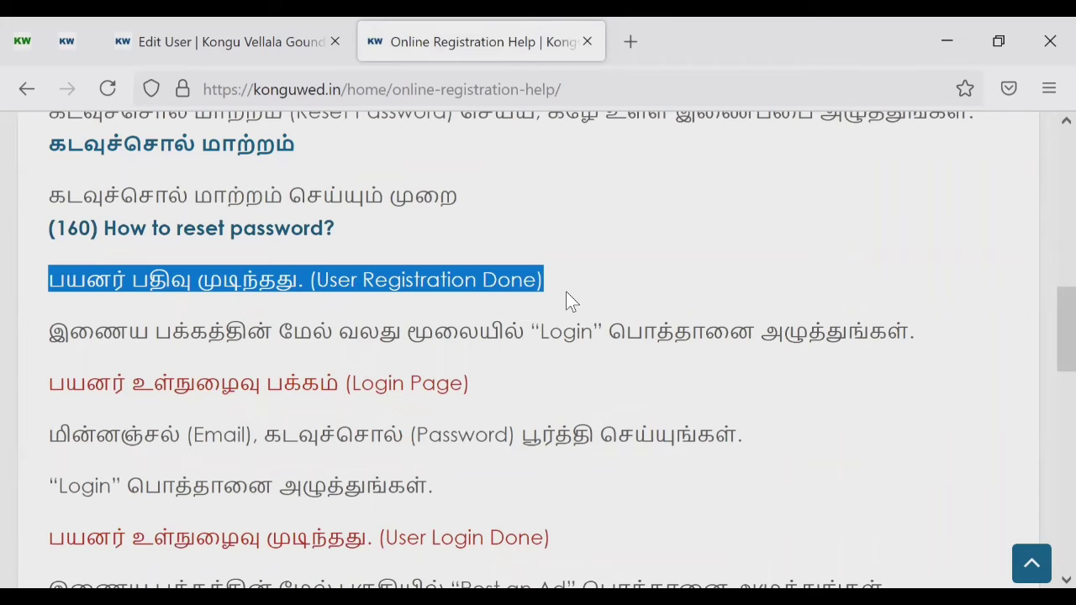
{"action": "scroll", "coordinate": [566, 293], "scroll_direction": "down", "scroll_amount": 2}
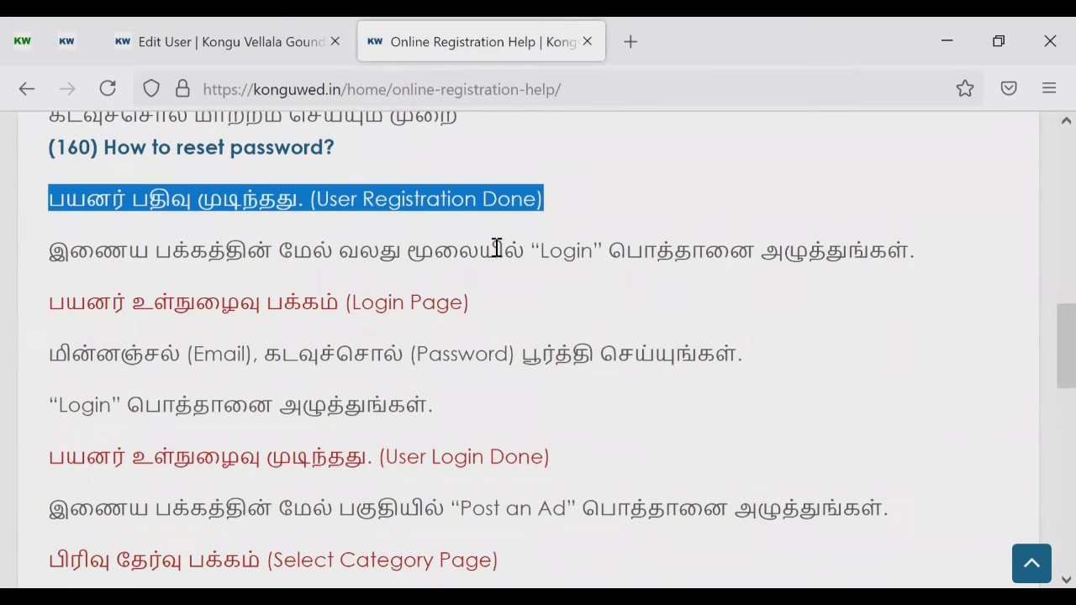
{"action": "scroll", "coordinate": [476, 312], "scroll_direction": "down", "scroll_amount": 1}
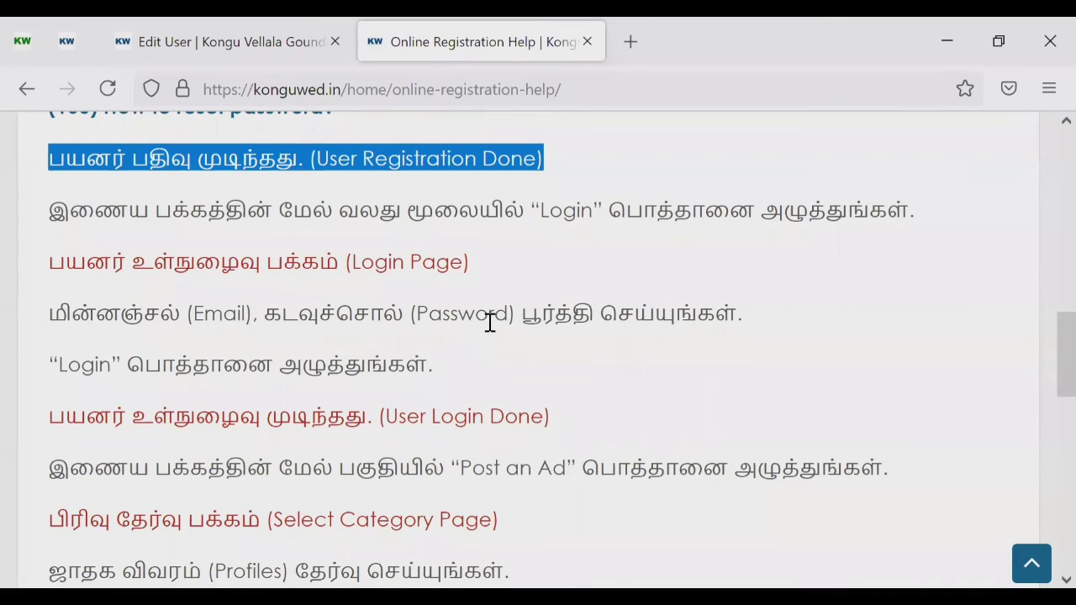
Step: Scroll on to the login steps, highlighting and then clearing the User Login Done line
{"action": "scroll", "coordinate": [490, 323], "scroll_direction": "down", "scroll_amount": 1}
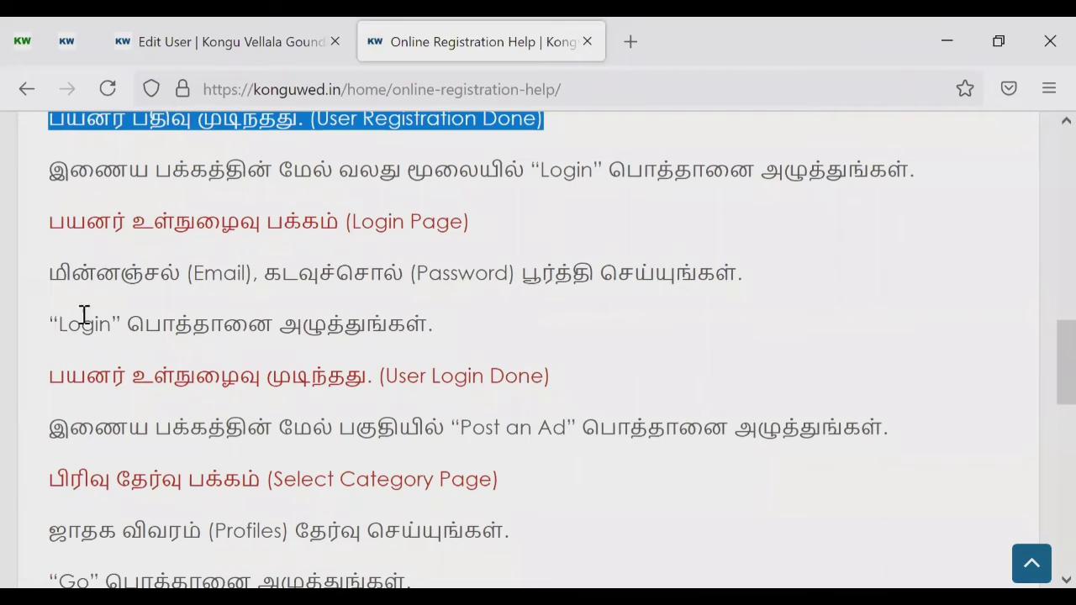
{"action": "left_click_drag", "start_coordinate": [56, 324], "coordinate": [532, 312]}
{"action": "scroll", "coordinate": [532, 313], "scroll_direction": "down", "scroll_amount": 3}
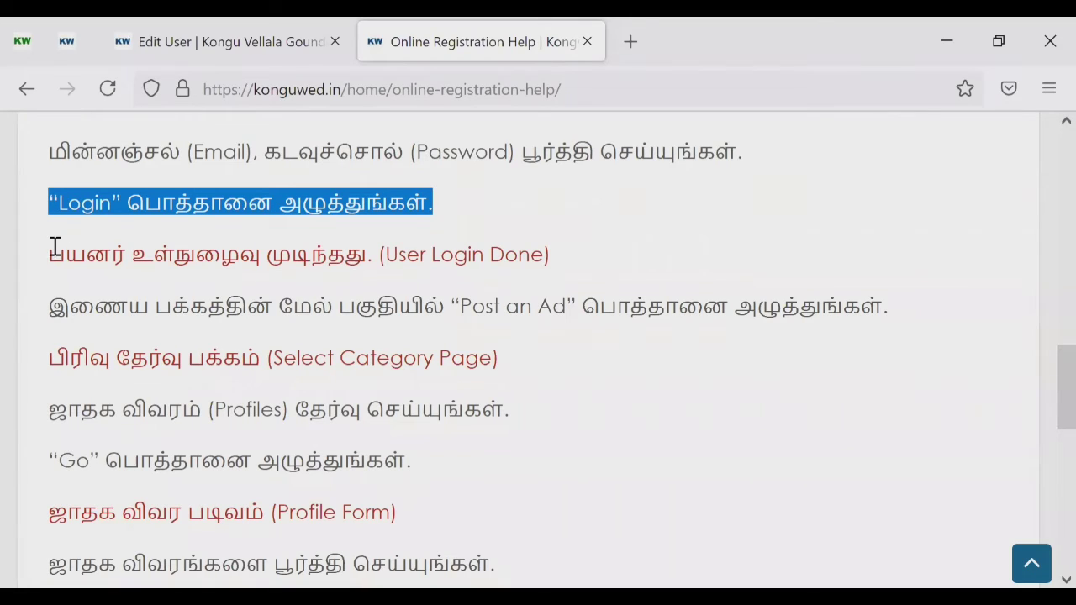
{"action": "left_click_drag", "start_coordinate": [571, 252], "coordinate": [41, 256]}
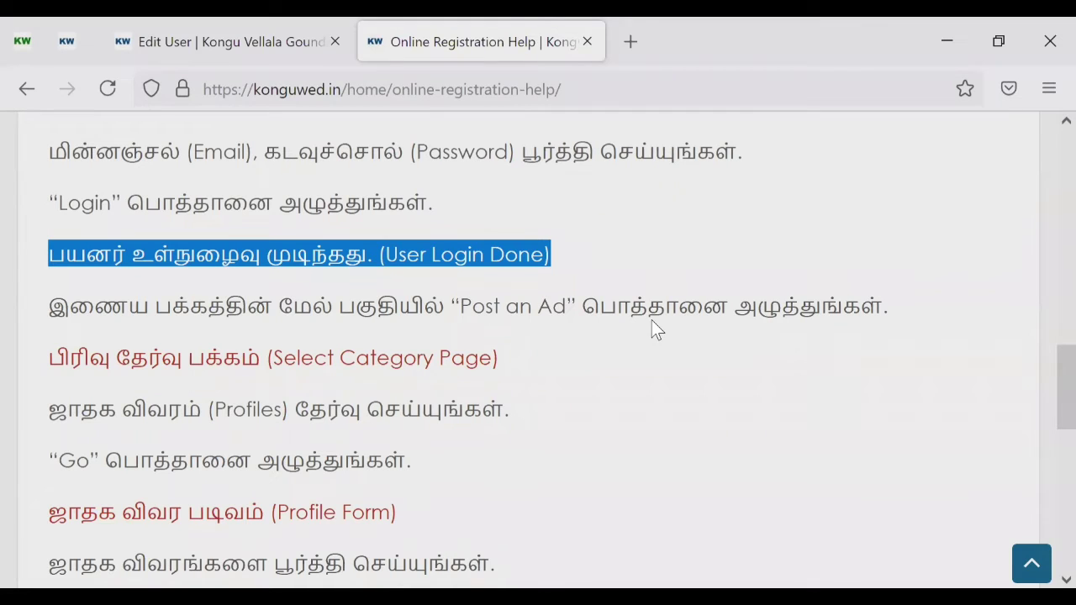
{"action": "scroll", "coordinate": [656, 329], "scroll_direction": "down", "scroll_amount": 1}
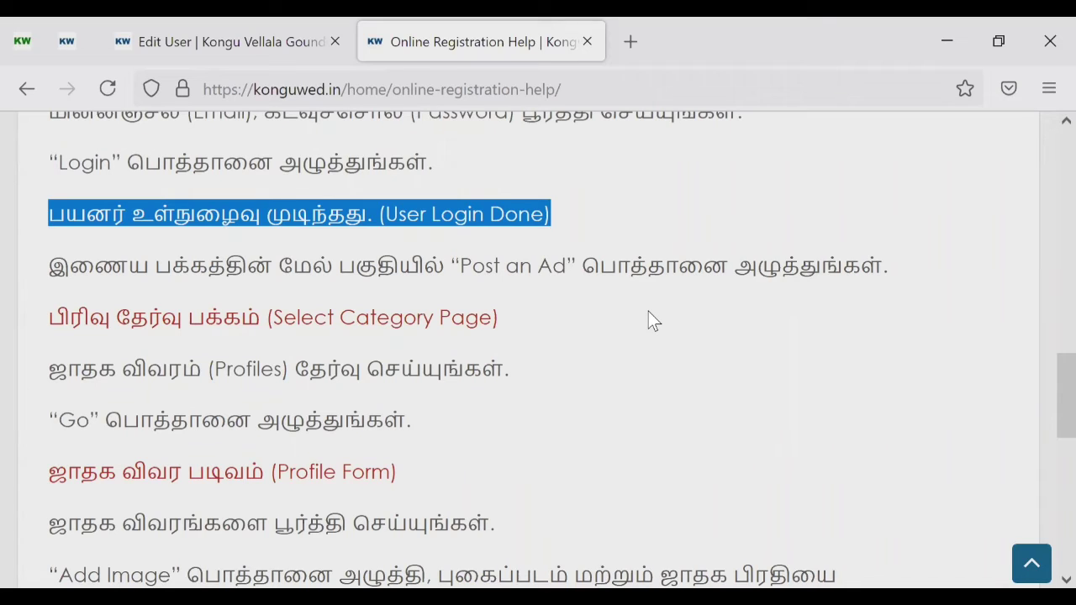
{"action": "scroll", "coordinate": [648, 311], "scroll_direction": "down", "scroll_amount": 1}
{"action": "left_click", "coordinate": [648, 311]}
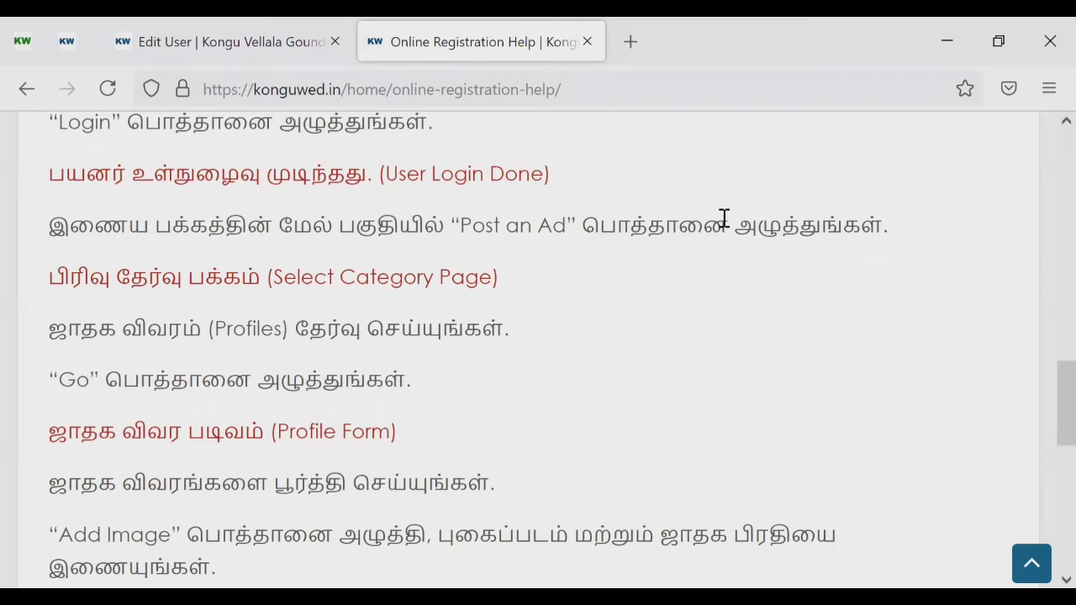
Step: Return to the Edit User tab, start a new listing and point out the free Cost Per Listing
{"action": "left_click", "coordinate": [250, 48]}
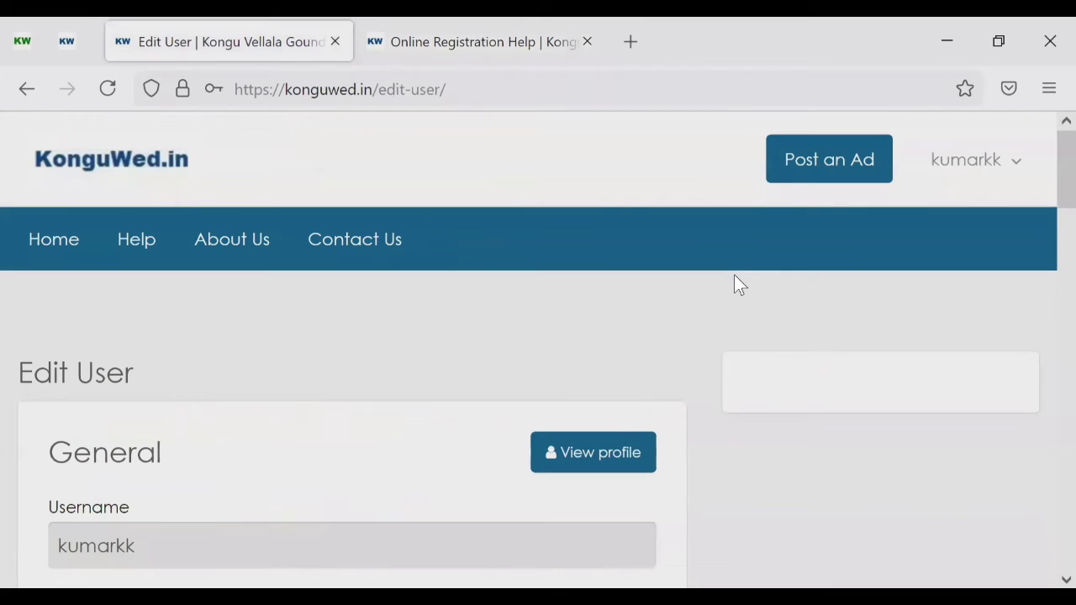
{"action": "left_click", "coordinate": [797, 164]}
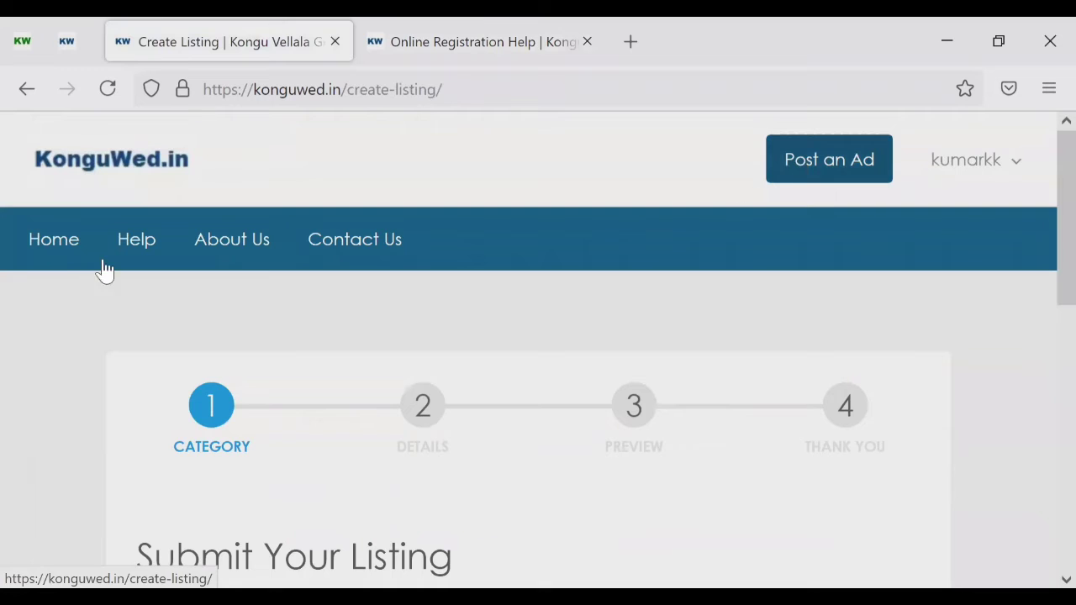
{"action": "scroll", "coordinate": [47, 278], "scroll_direction": "down", "scroll_amount": 4}
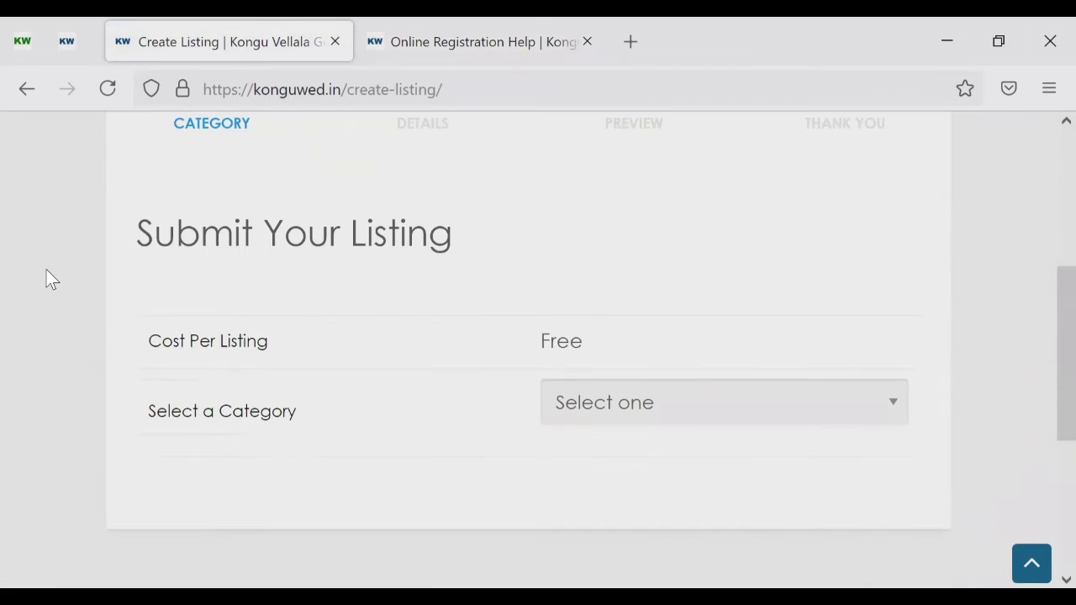
{"action": "scroll", "coordinate": [47, 278], "scroll_direction": "down", "scroll_amount": 1}
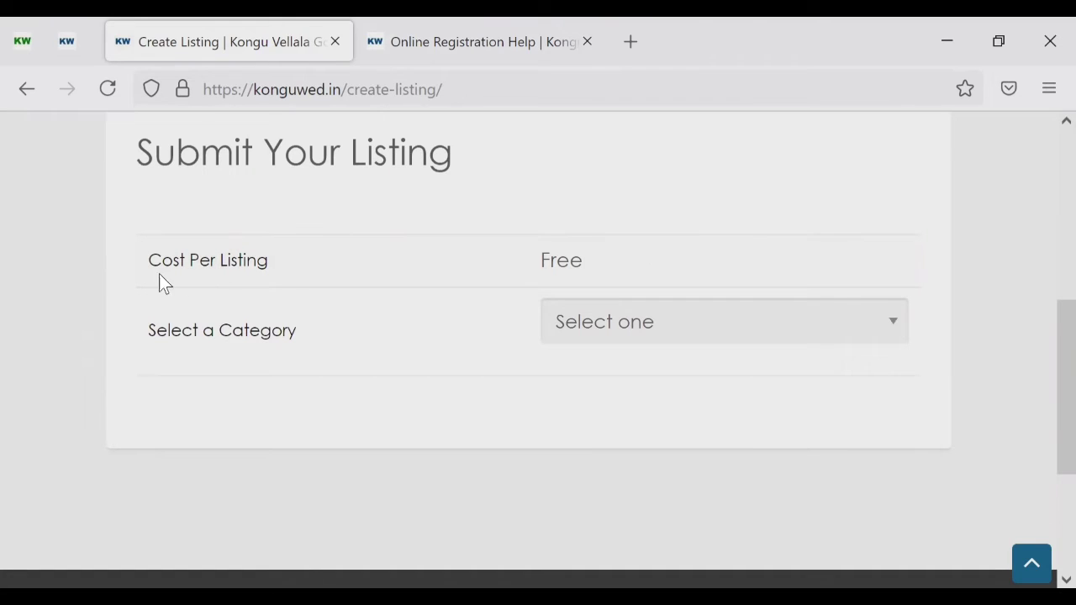
{"action": "left_click_drag", "start_coordinate": [143, 263], "coordinate": [283, 263]}
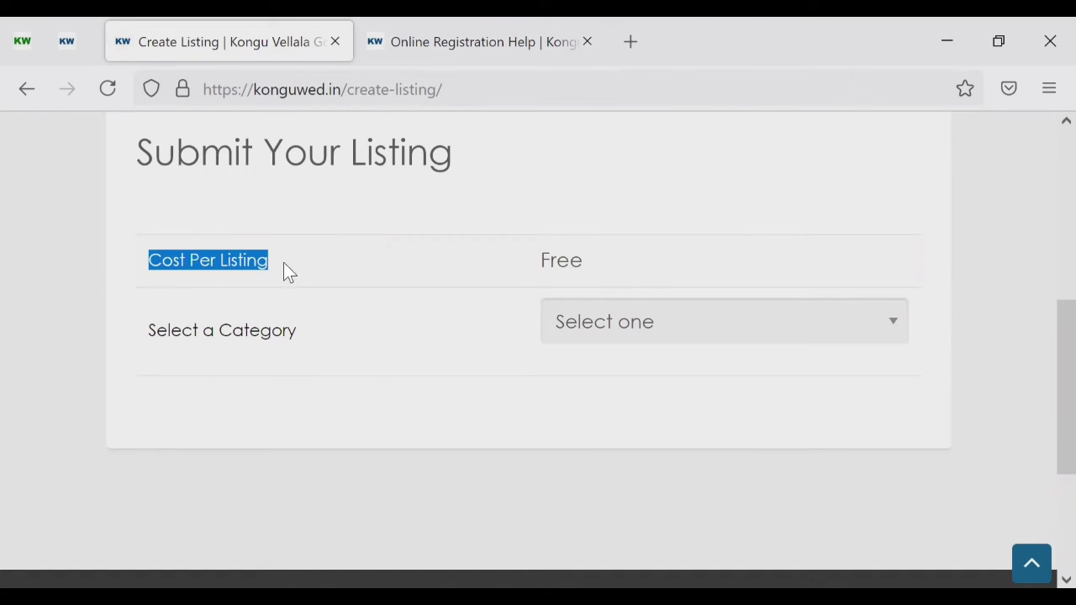
{"action": "left_click", "coordinate": [335, 262]}
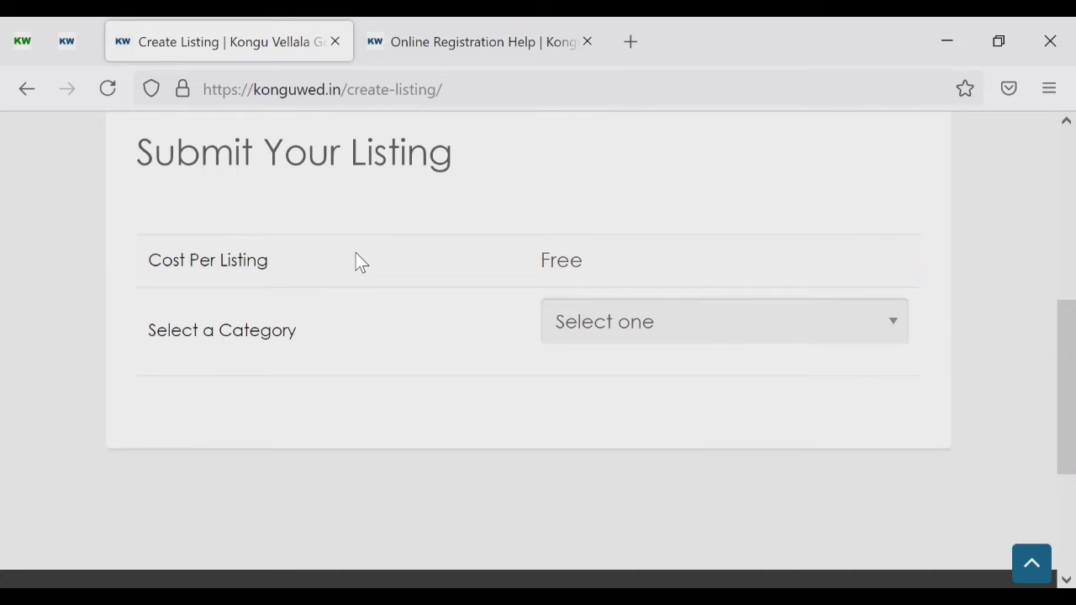
{"action": "left_click_drag", "start_coordinate": [532, 261], "coordinate": [622, 261]}
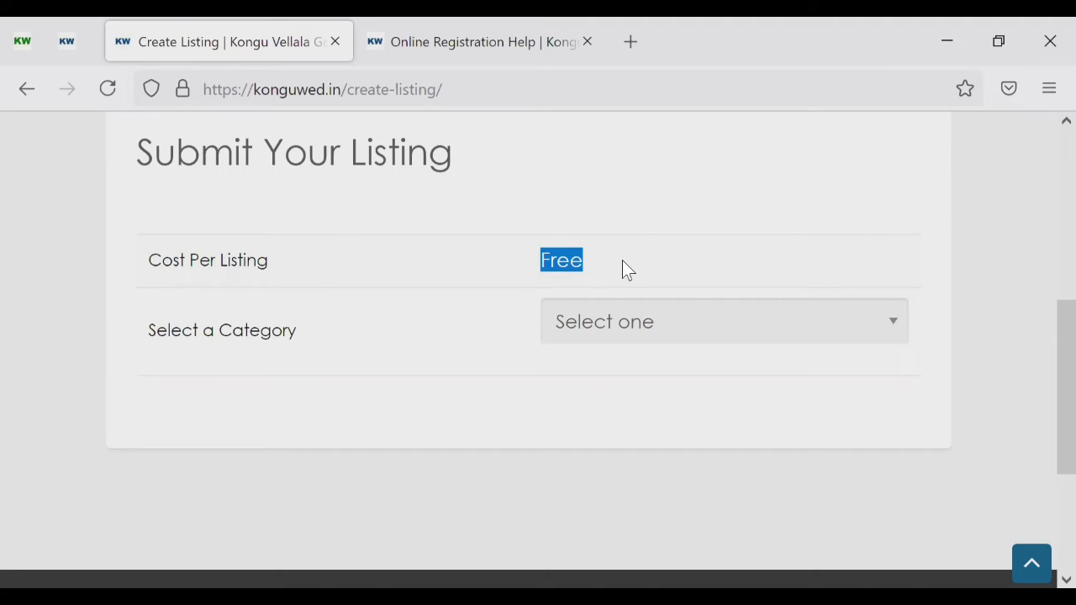
{"action": "left_click", "coordinate": [566, 263]}
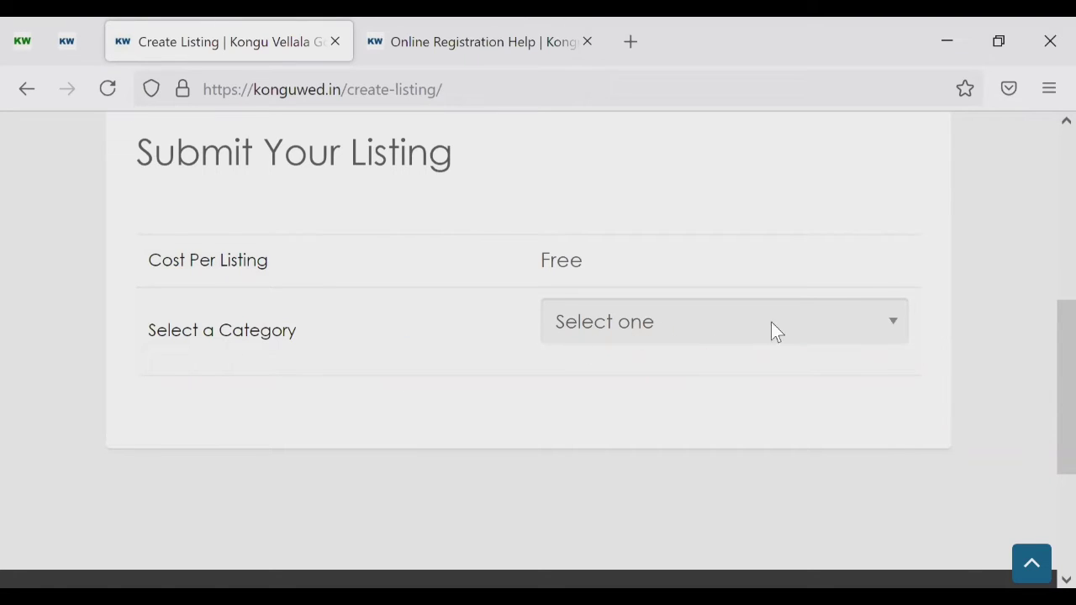
Step: Choose the Profiles category and continue to step 2, Details
{"action": "left_click", "coordinate": [892, 324]}
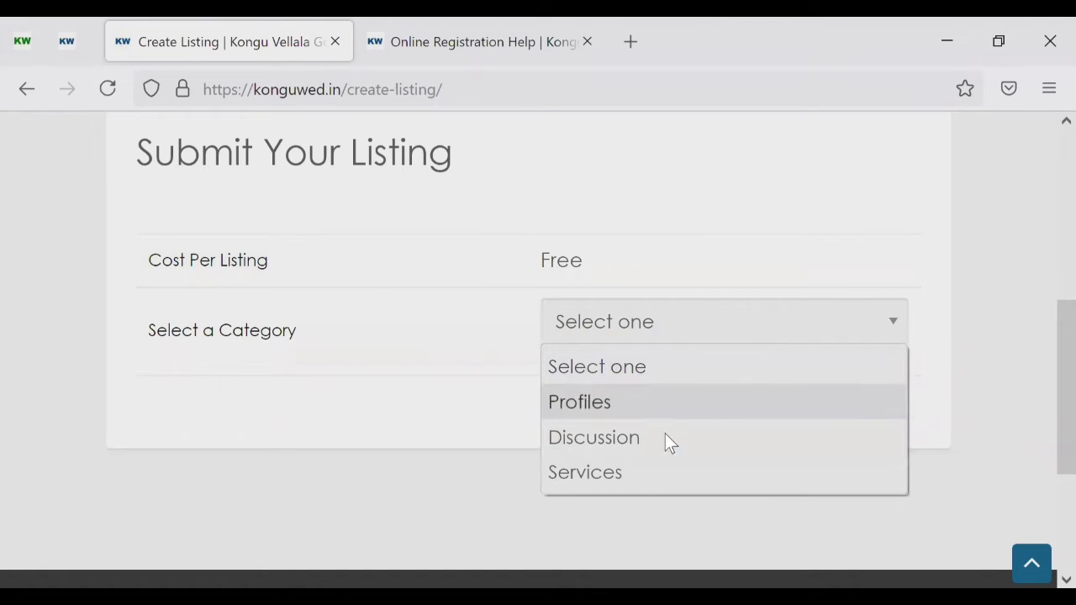
{"action": "left_click", "coordinate": [586, 401]}
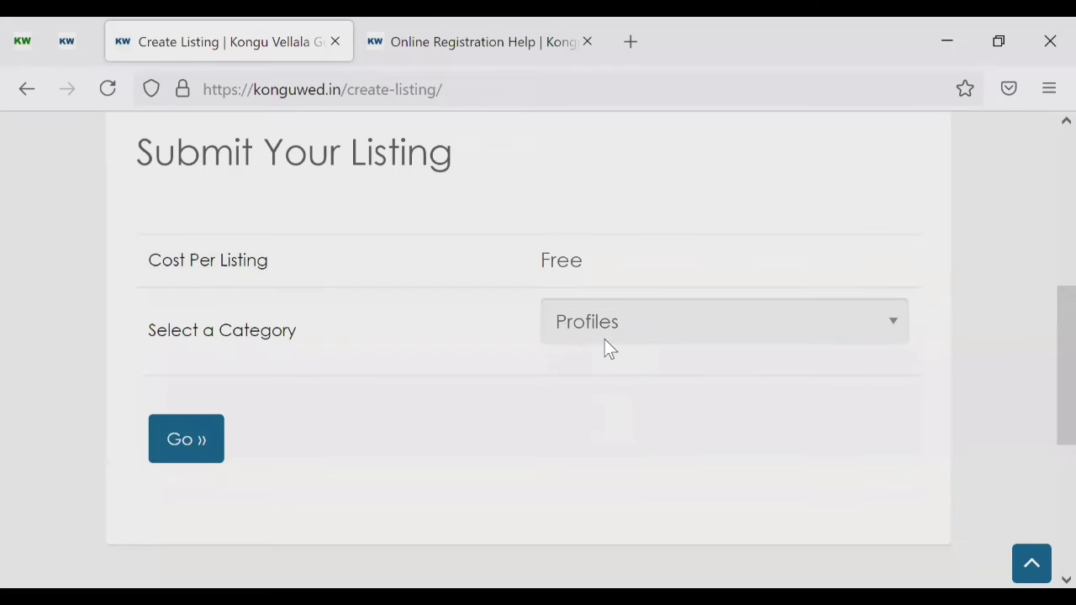
{"action": "left_click", "coordinate": [181, 454]}
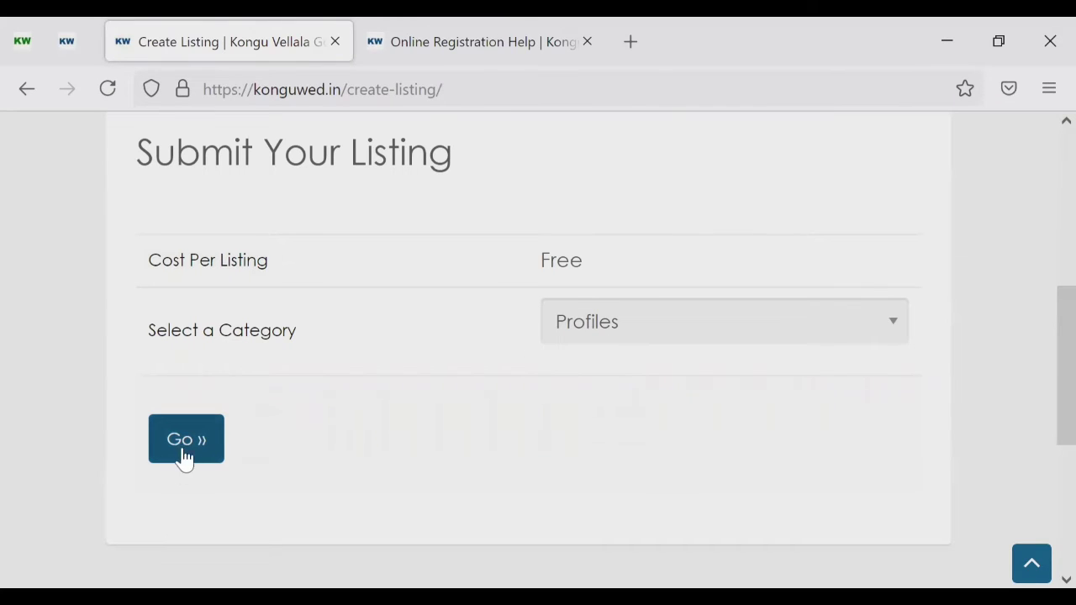
{"action": "left_click", "coordinate": [187, 439]}
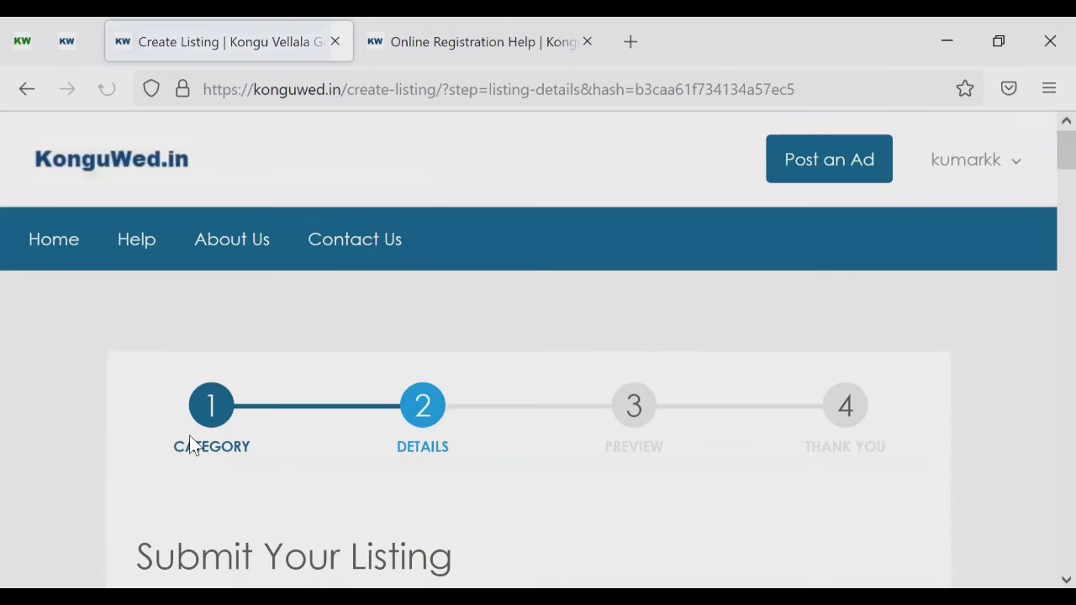
{"action": "scroll", "coordinate": [191, 446], "scroll_direction": "down", "scroll_amount": 3}
{"action": "scroll", "coordinate": [189, 441], "scroll_direction": "down", "scroll_amount": 2}
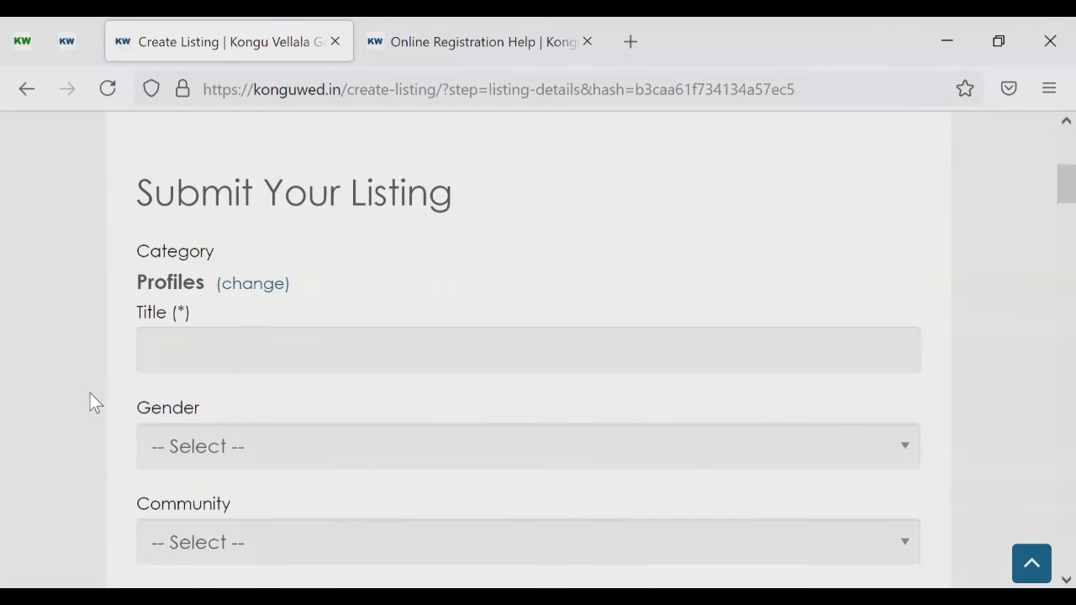
{"action": "scroll", "coordinate": [90, 399], "scroll_direction": "down", "scroll_amount": 6}
{"action": "scroll", "coordinate": [90, 401], "scroll_direction": "down", "scroll_amount": 2}
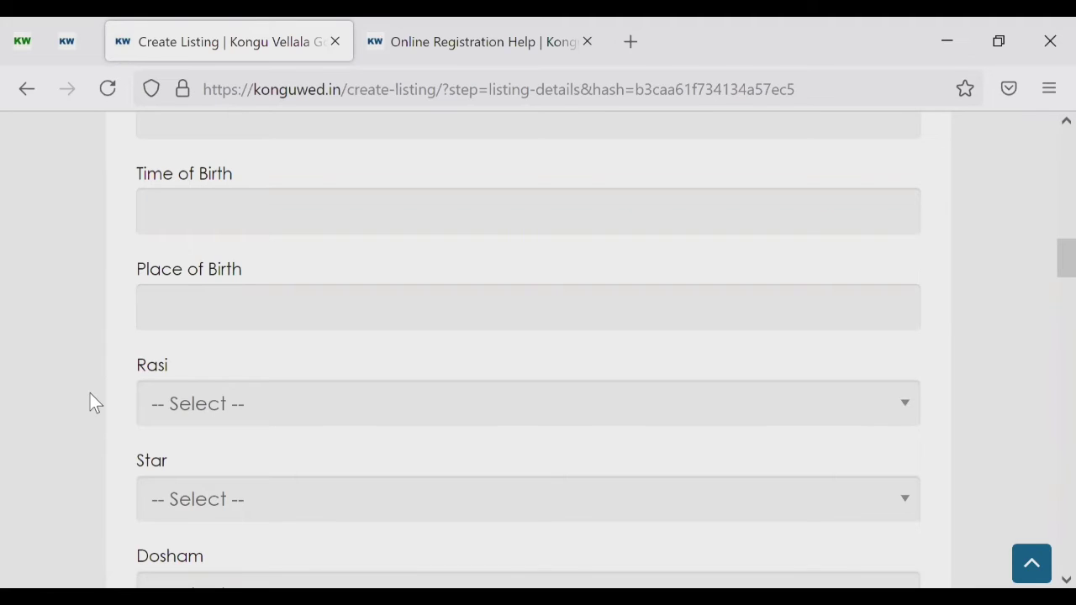
{"action": "scroll", "coordinate": [90, 393], "scroll_direction": "up", "scroll_amount": 5}
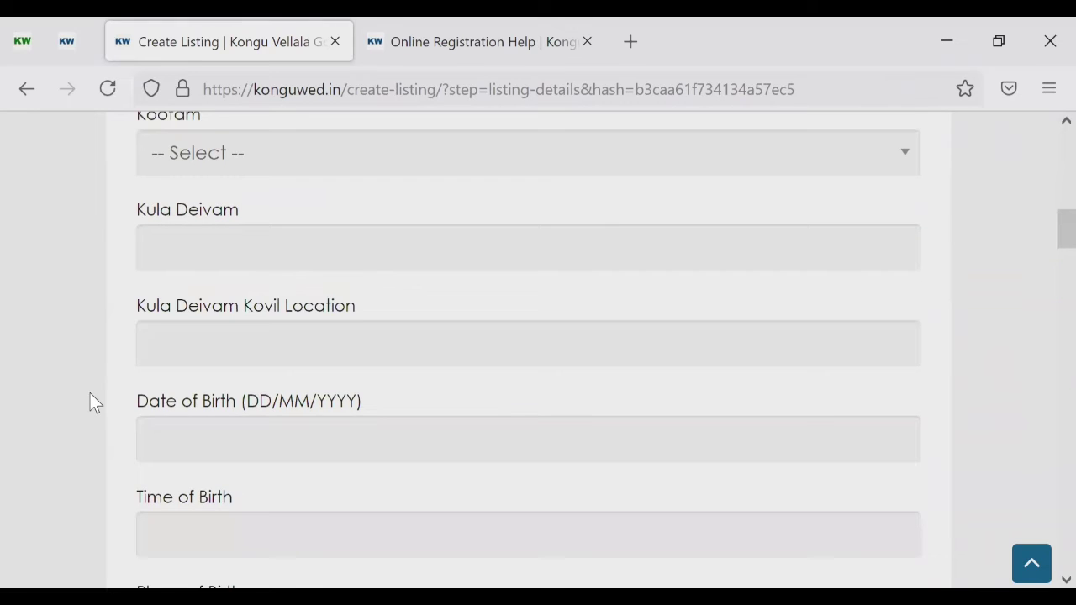
{"action": "scroll", "coordinate": [90, 393], "scroll_direction": "up", "scroll_amount": 10}
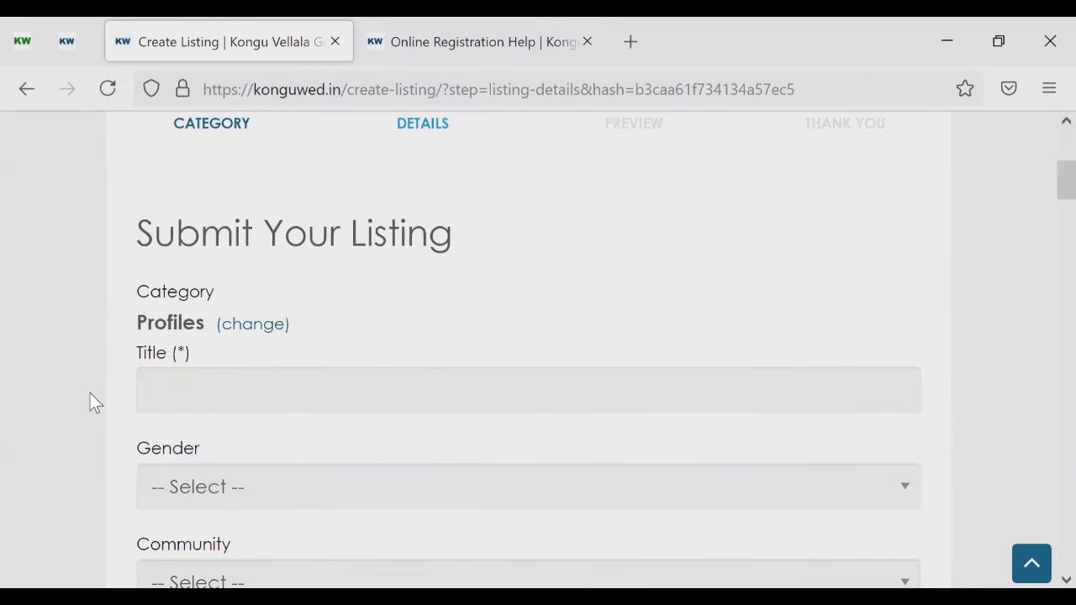
{"action": "scroll", "coordinate": [94, 402], "scroll_direction": "down", "scroll_amount": 1}
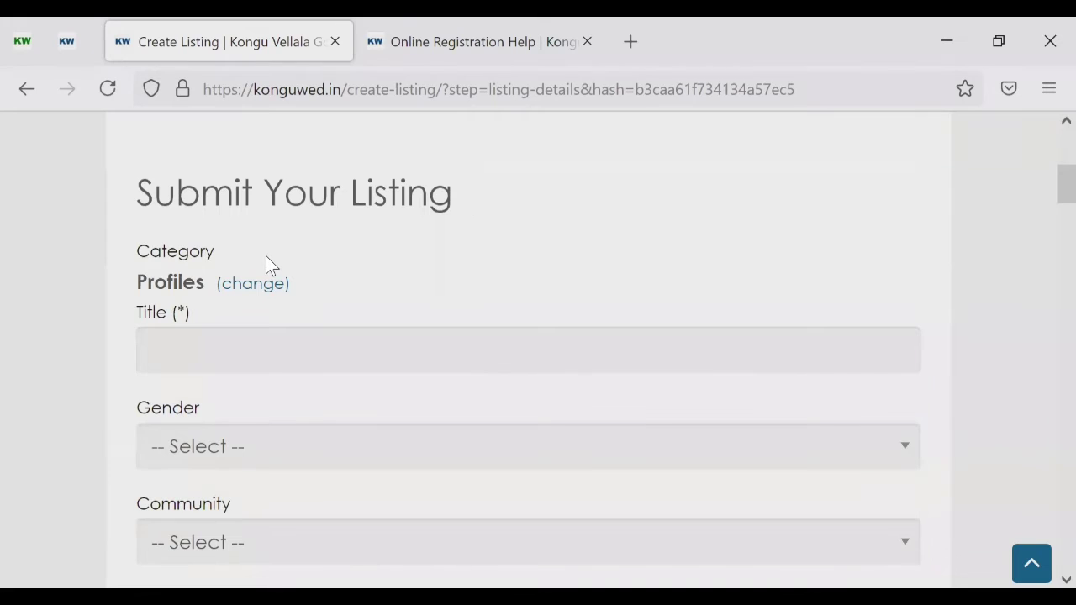
Step: Enter a sample name as the profile Title and set Gender to Groom
{"action": "scroll", "coordinate": [266, 264], "scroll_direction": "down", "scroll_amount": 2}
{"action": "left_click", "coordinate": [193, 264]}
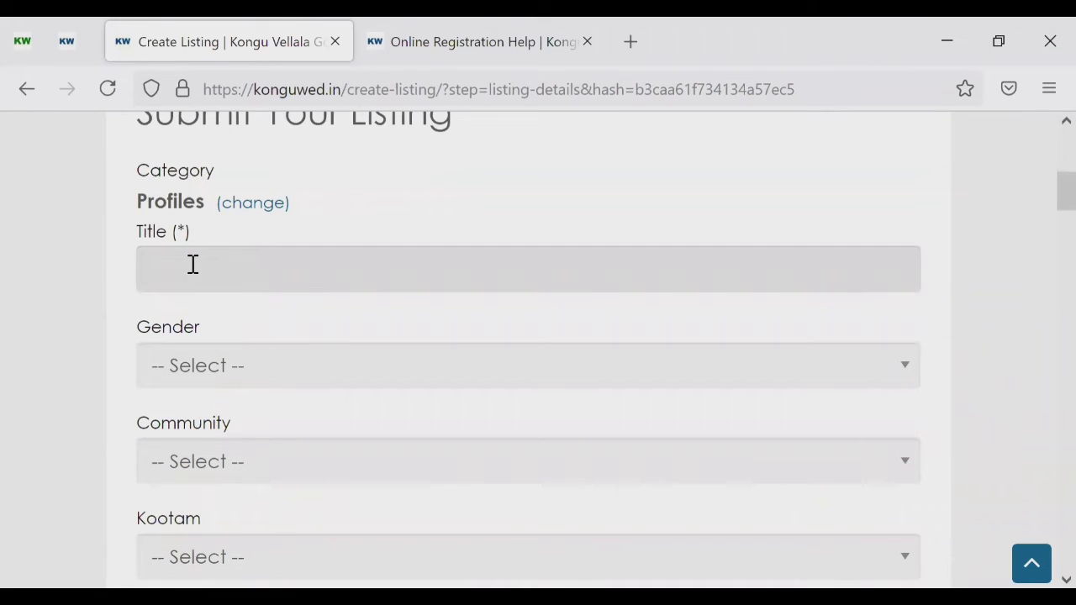
{"action": "type", "text": "Ku"}
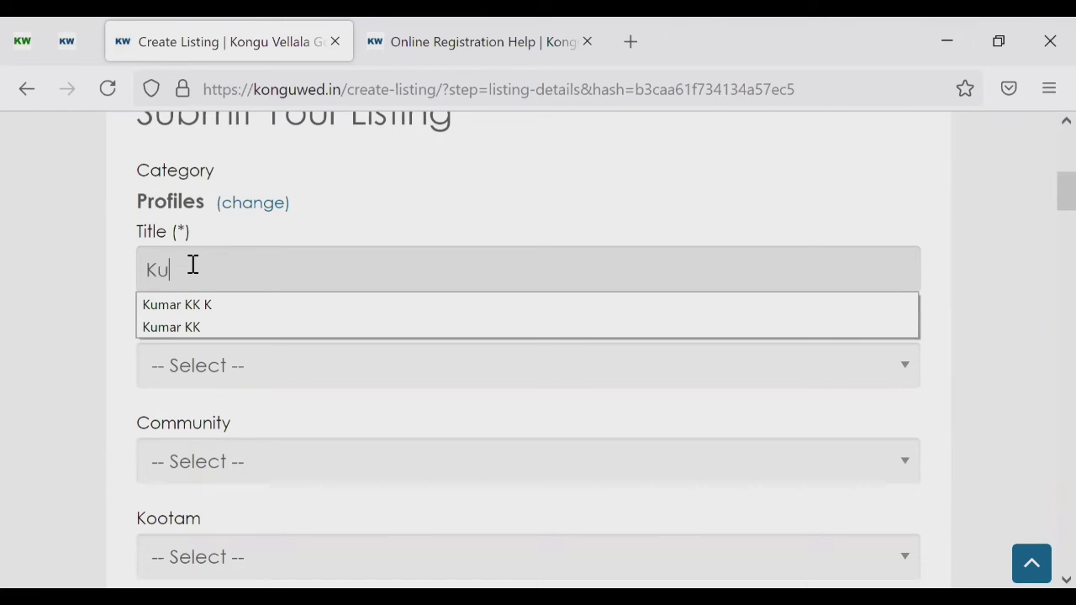
{"action": "type", "text": "mar"}
{"action": "left_click", "coordinate": [77, 318]}
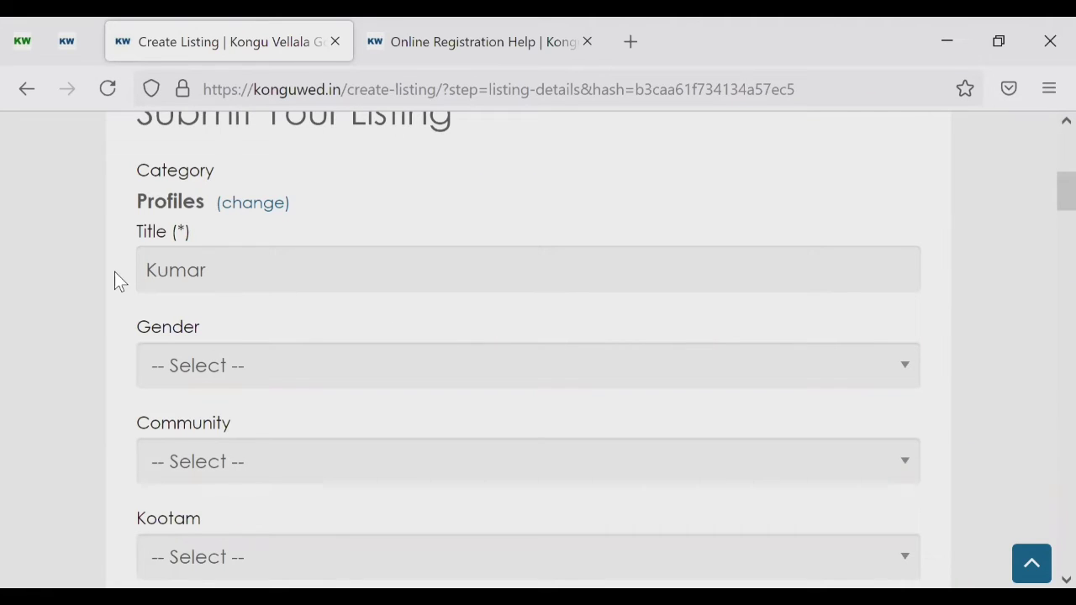
{"action": "scroll", "coordinate": [114, 281], "scroll_direction": "down", "scroll_amount": 1}
{"action": "scroll", "coordinate": [128, 285], "scroll_direction": "down", "scroll_amount": 2}
{"action": "left_click", "coordinate": [269, 252]}
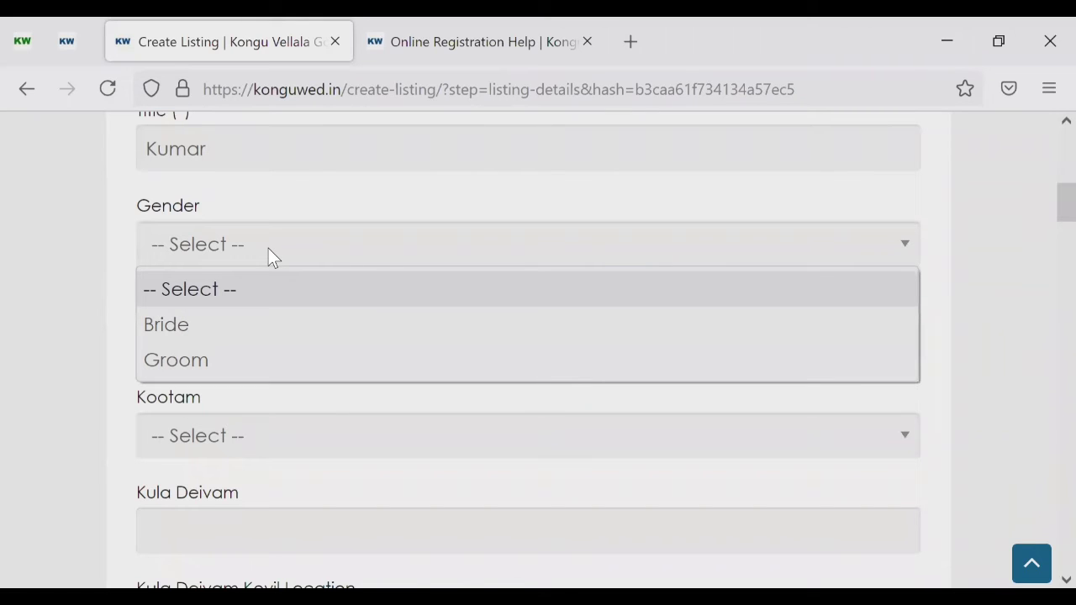
{"action": "left_click", "coordinate": [195, 358]}
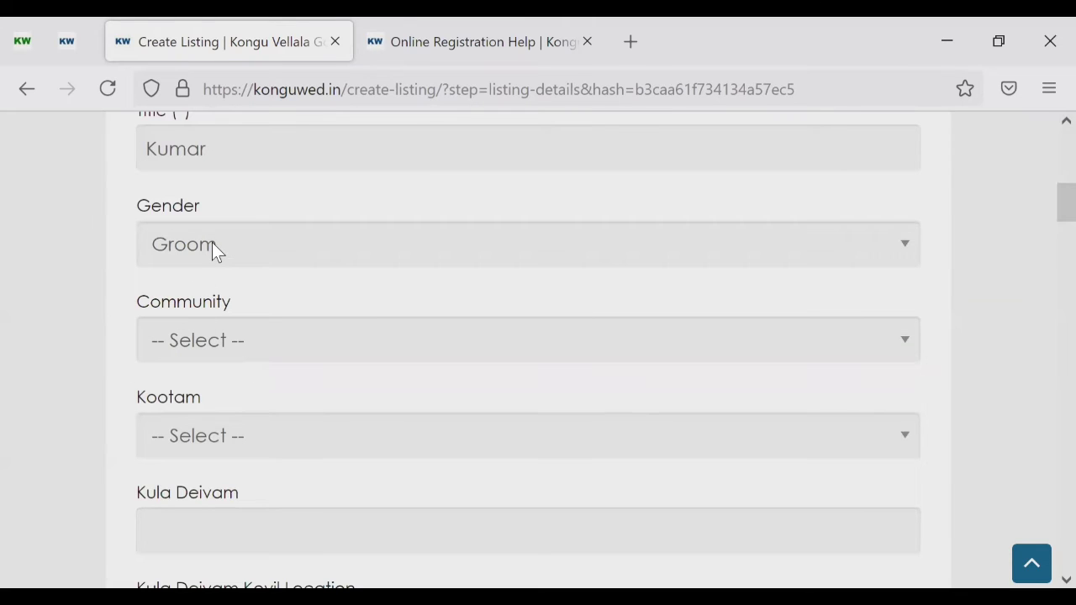
Step: Replace the Title text with the bride's name
{"action": "scroll", "coordinate": [212, 242], "scroll_direction": "up", "scroll_amount": 2}
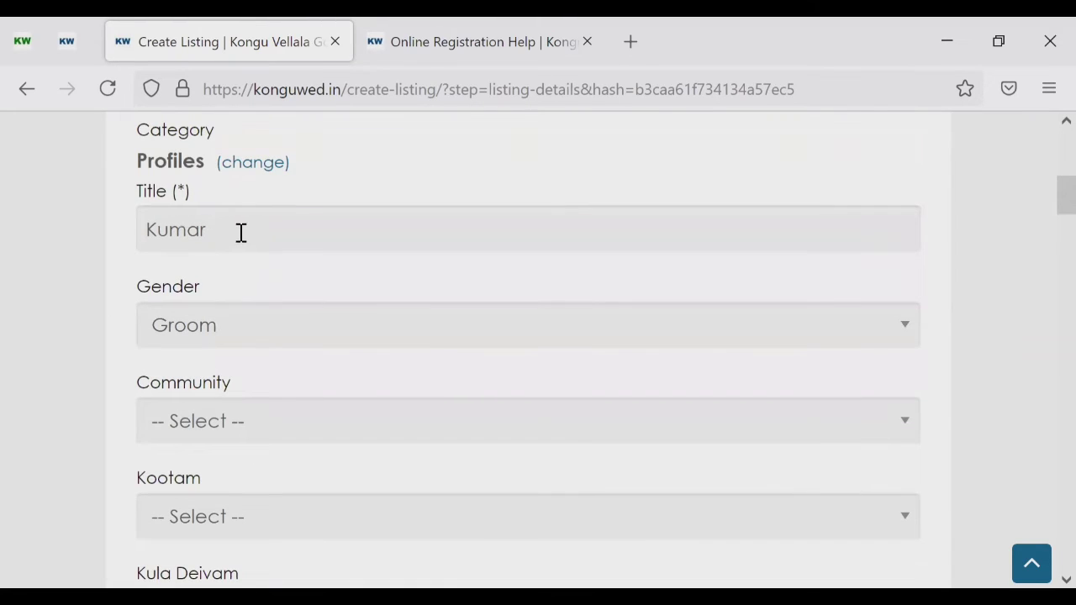
{"action": "left_click", "coordinate": [241, 232]}
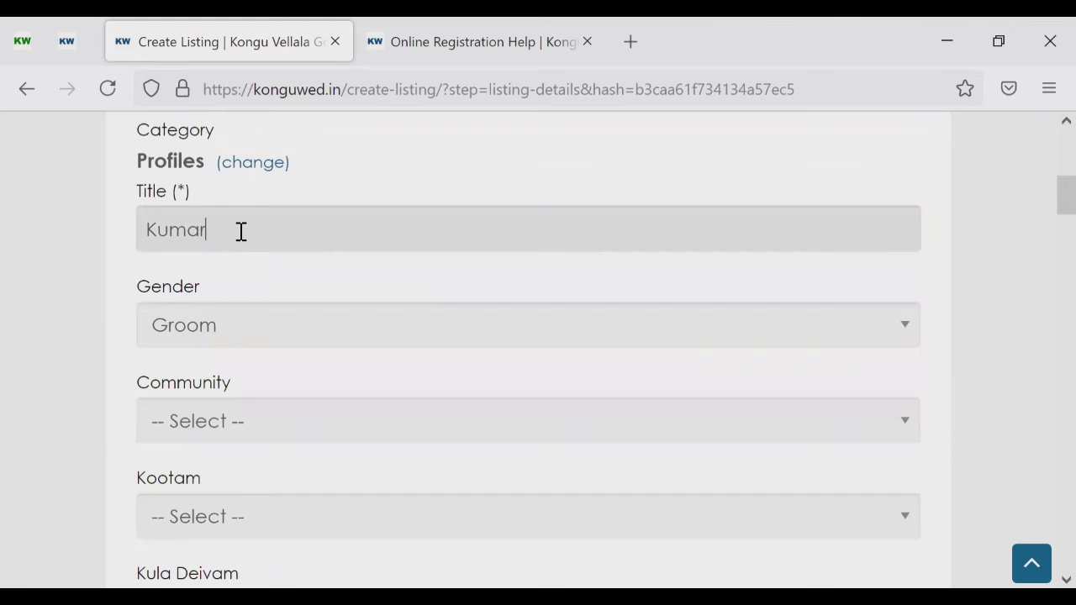
{"action": "key", "text": "BackSpace"}
{"action": "key", "text": "BackSpace"}
{"action": "key", "text": "BackSpace"}
{"action": "key", "text": "BackSpace"}
{"action": "key", "text": "BackSpace"}
{"action": "type", "text": "S"}
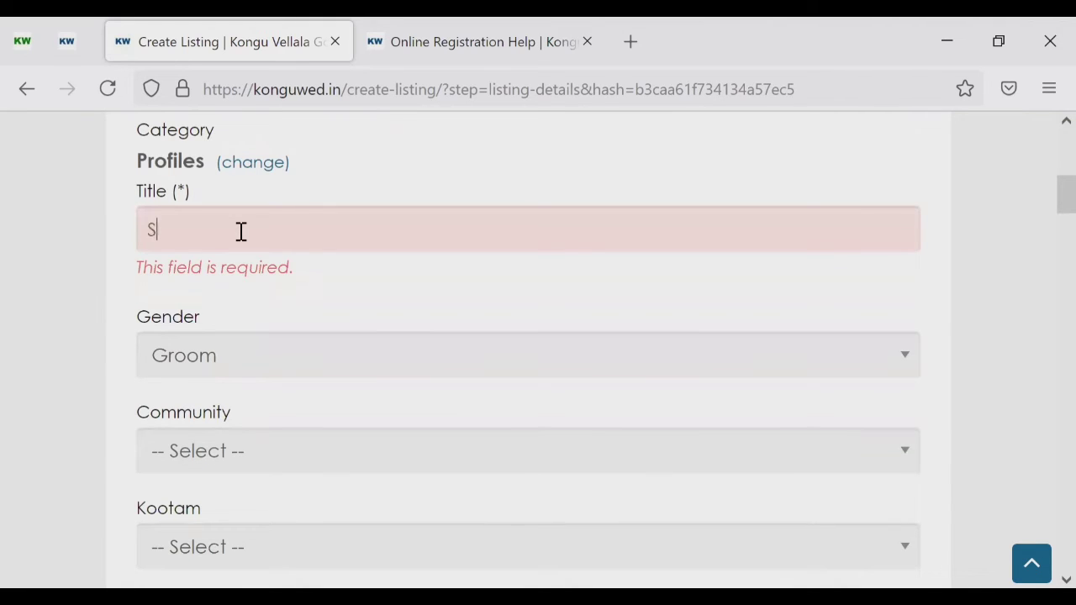
{"action": "type", "text": "elvi"}
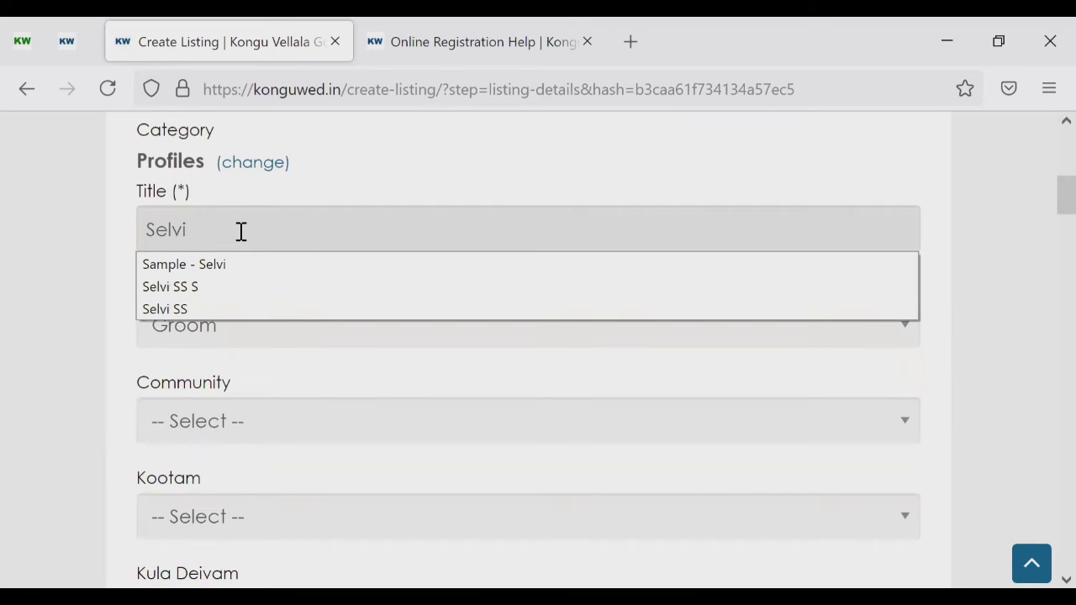
{"action": "left_click", "coordinate": [68, 301]}
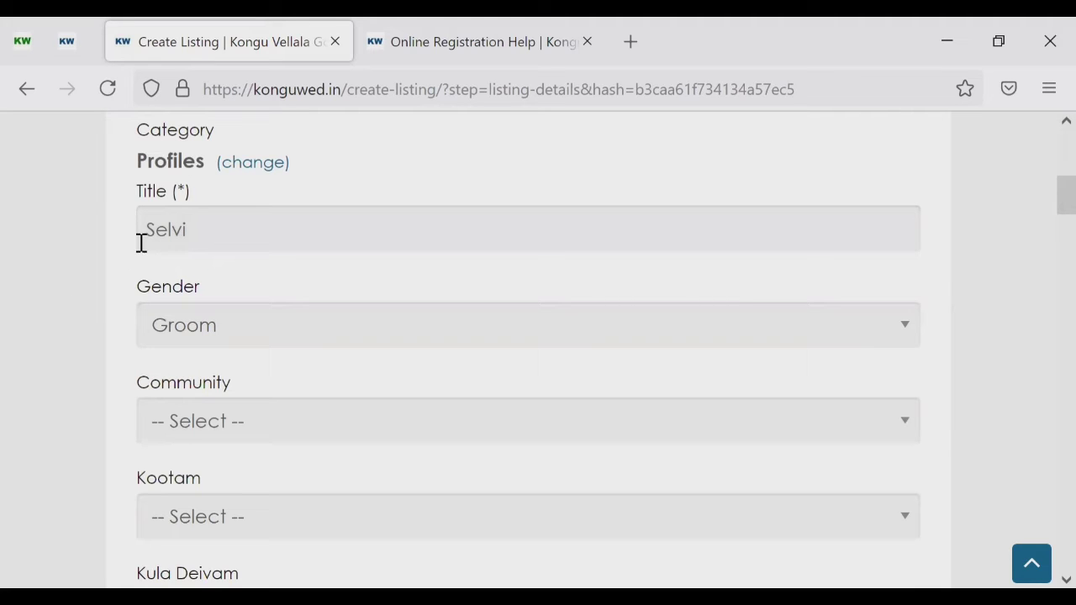
Step: Change Gender to Bride and set the community to Kongu Vellala Gounder
{"action": "left_click", "coordinate": [195, 329]}
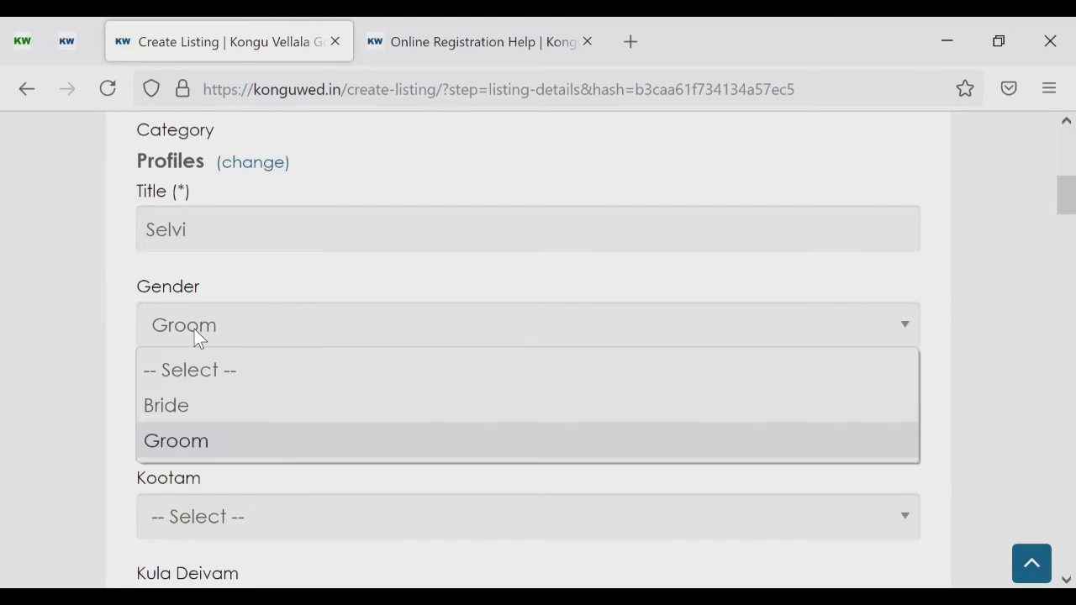
{"action": "left_click", "coordinate": [191, 405]}
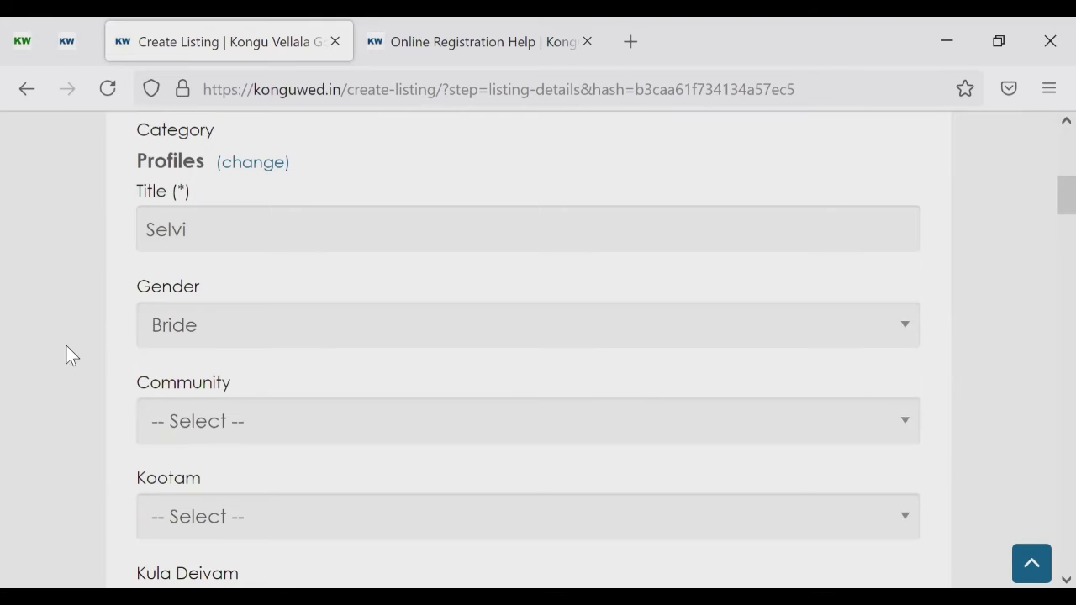
{"action": "scroll", "coordinate": [66, 345], "scroll_direction": "down", "scroll_amount": 4}
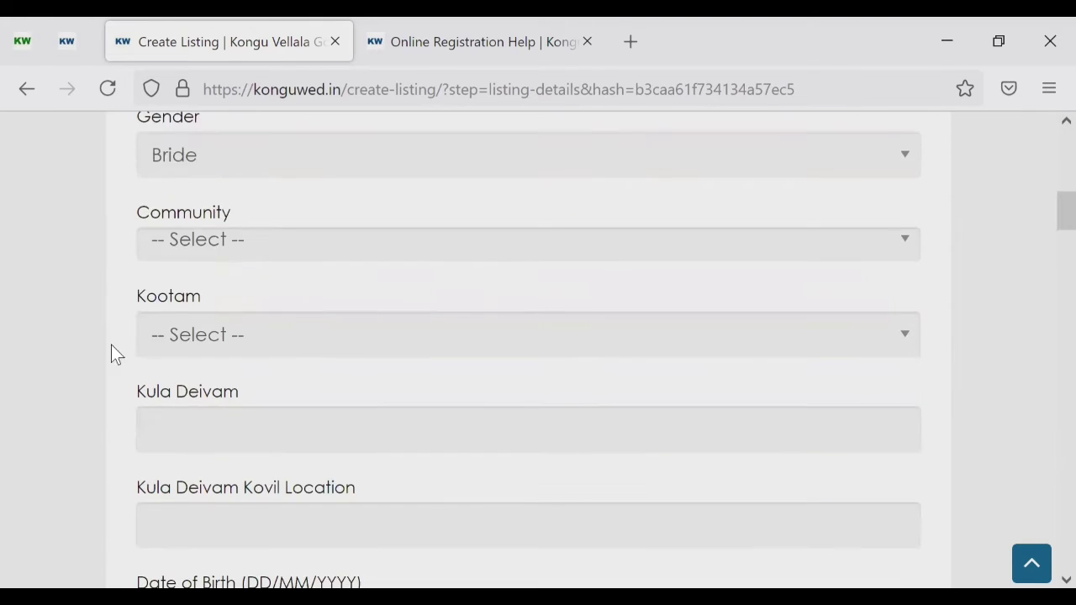
{"action": "scroll", "coordinate": [151, 324], "scroll_direction": "up", "scroll_amount": 1}
{"action": "left_click", "coordinate": [191, 304]}
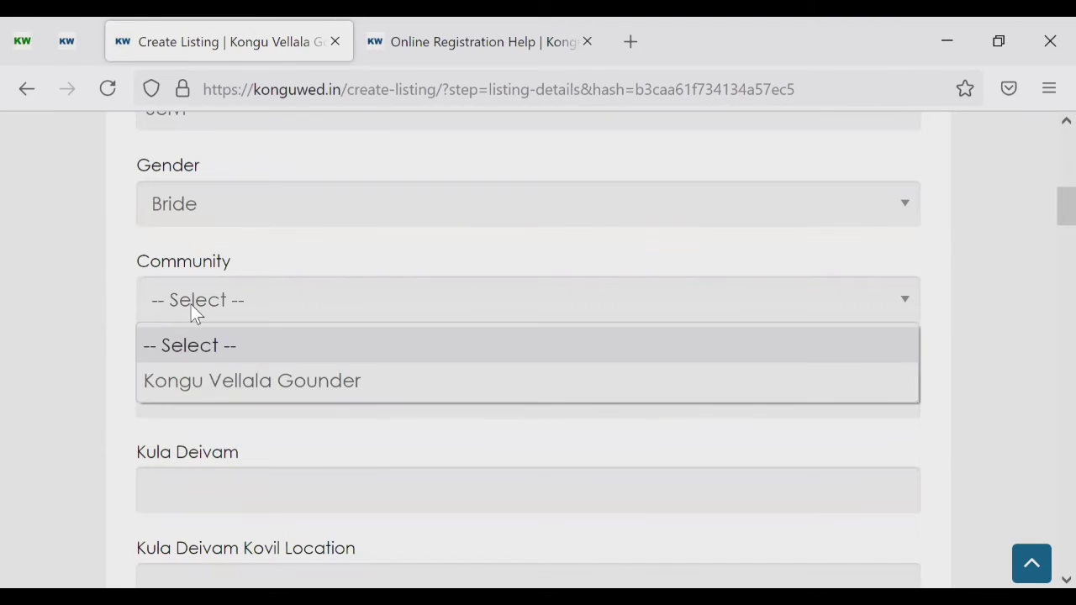
{"action": "left_click", "coordinate": [214, 382]}
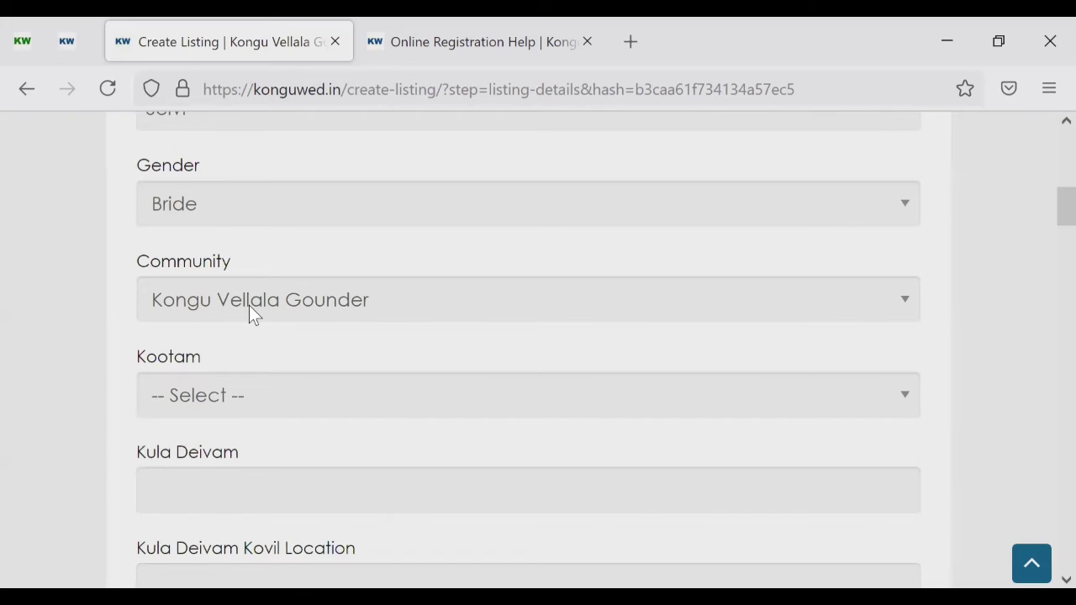
Step: Choose Aanthai as the Kootam
{"action": "scroll", "coordinate": [252, 314], "scroll_direction": "down", "scroll_amount": 2}
{"action": "left_click", "coordinate": [226, 323]}
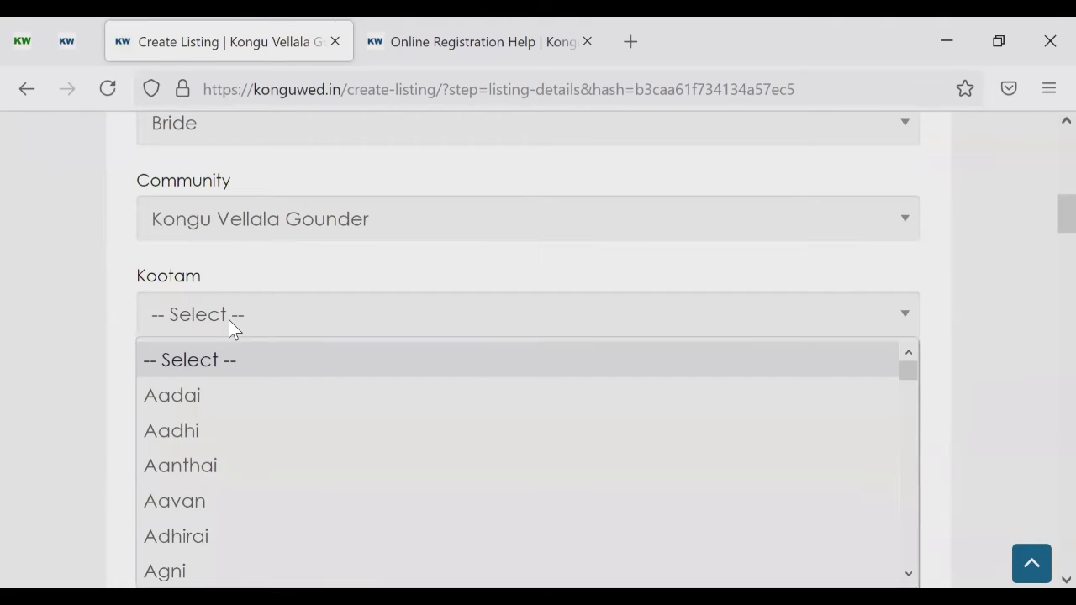
{"action": "left_click", "coordinate": [225, 467]}
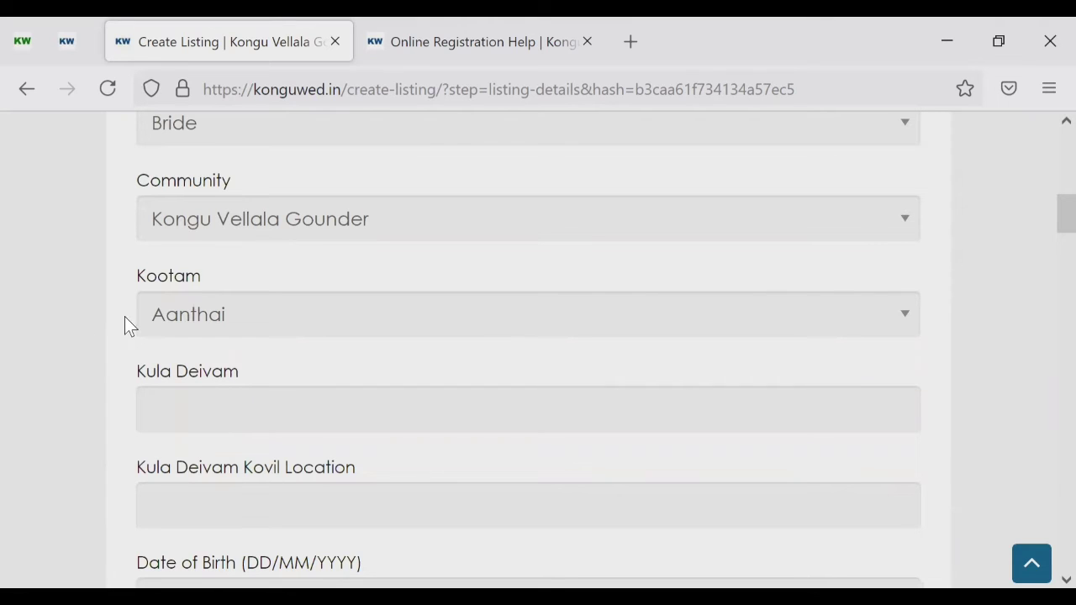
{"action": "scroll", "coordinate": [124, 317], "scroll_direction": "down", "scroll_amount": 1}
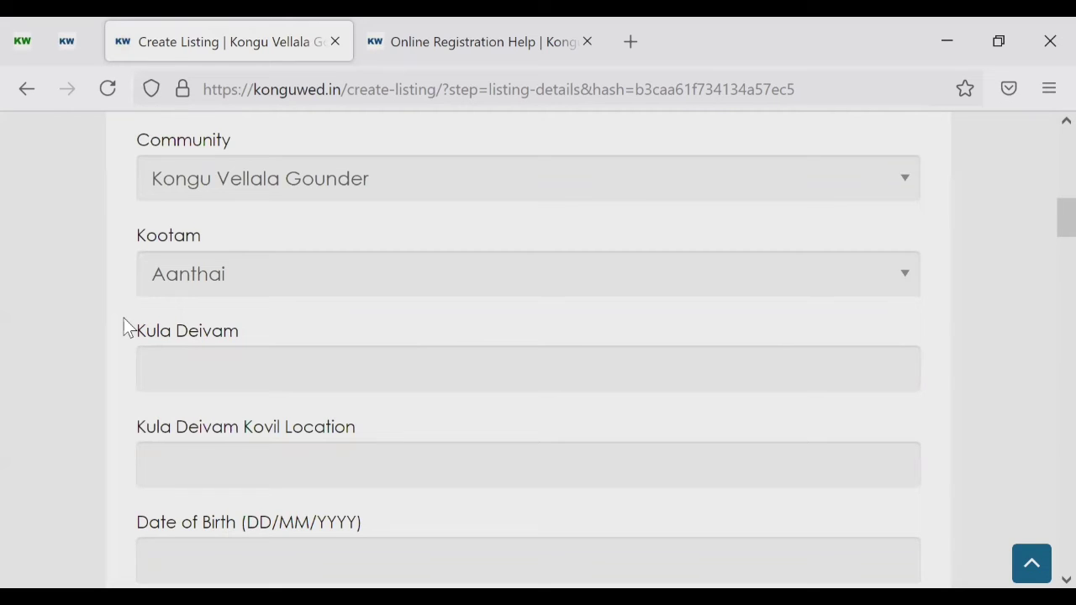
{"action": "scroll", "coordinate": [123, 318], "scroll_direction": "down", "scroll_amount": 2}
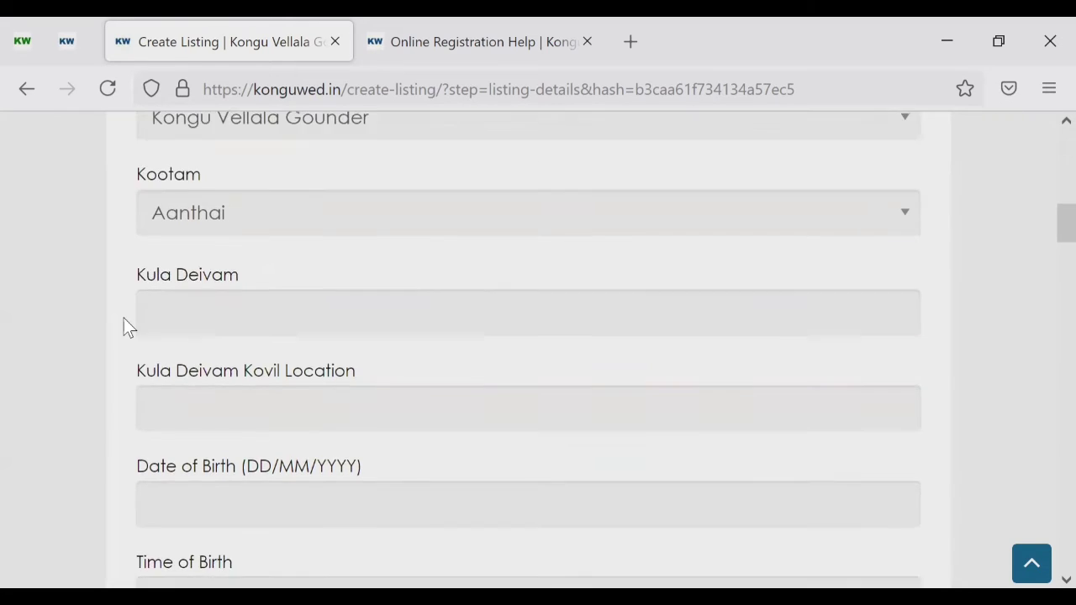
Step: Enter Veerakumarasamy as Kula Deivam and Vellakovil as the Kula Deivam Kovil Location
{"action": "left_click", "coordinate": [229, 277]}
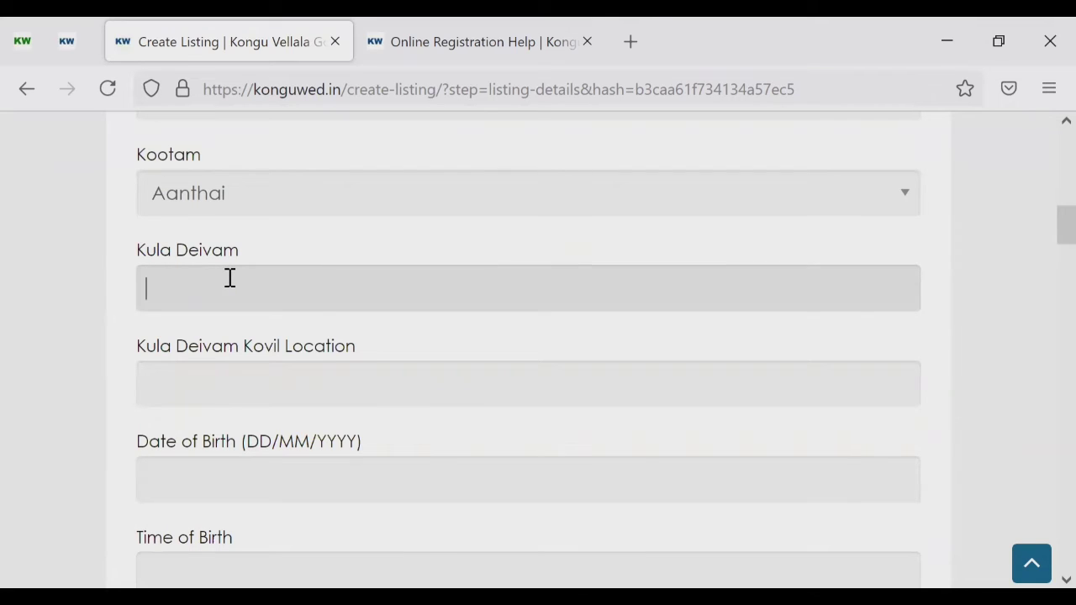
{"action": "type", "text": "Veerakumarasamy"}
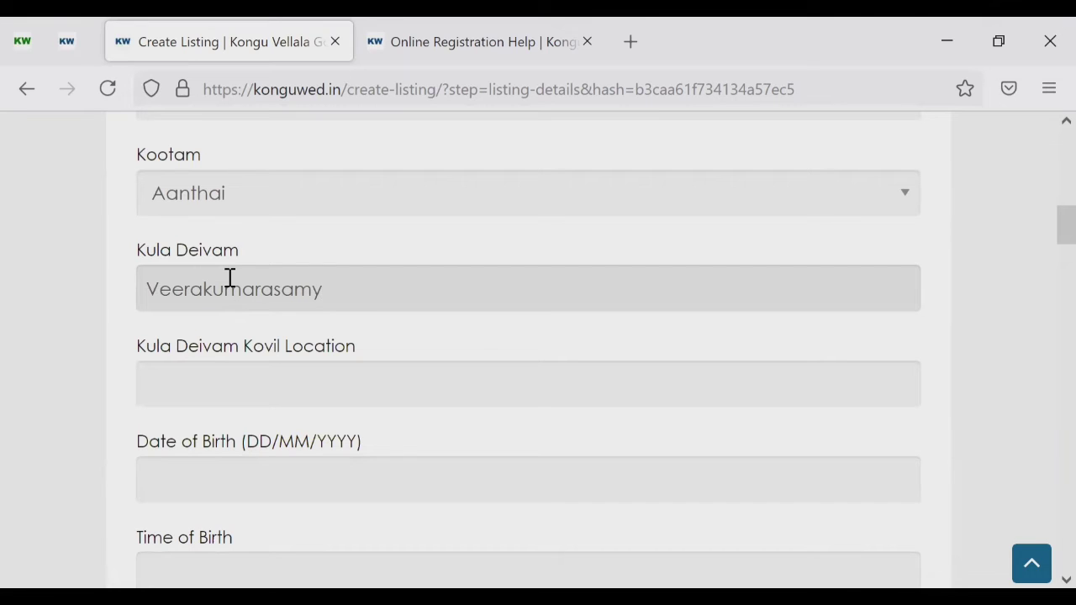
{"action": "scroll", "coordinate": [92, 323], "scroll_direction": "down", "scroll_amount": 2}
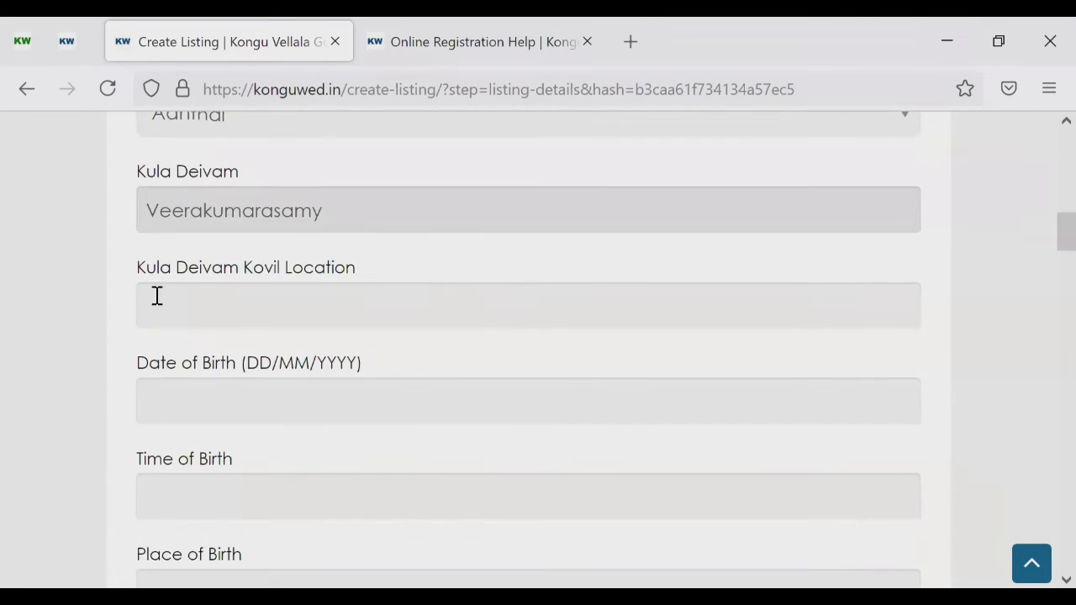
{"action": "left_click", "coordinate": [233, 300]}
{"action": "type", "text": "Vellak"}
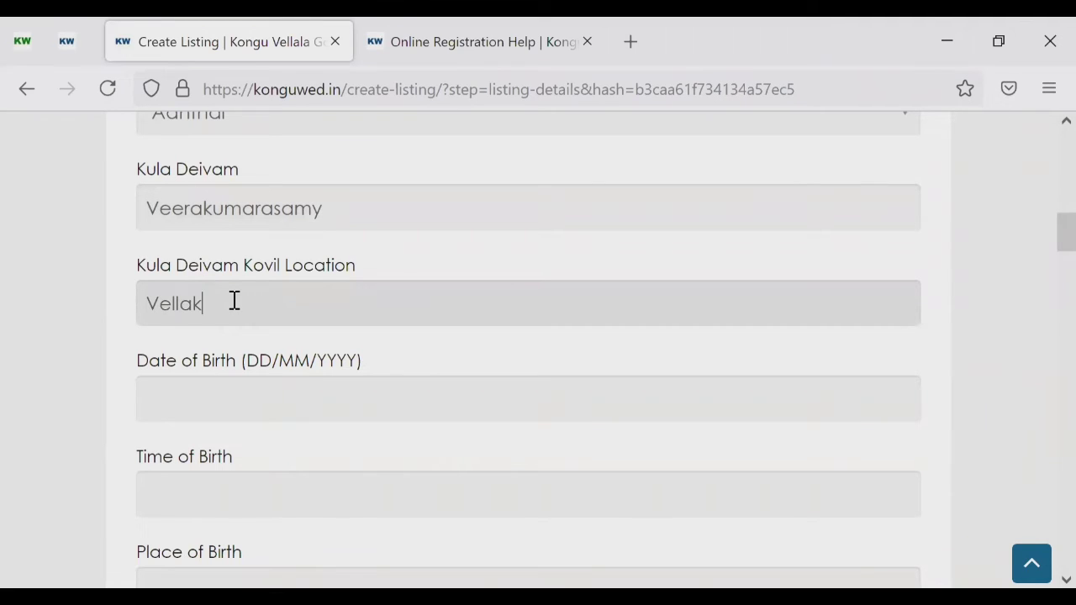
{"action": "type", "text": "ovil"}
{"action": "scroll", "coordinate": [234, 301], "scroll_direction": "down", "scroll_amount": 2}
{"action": "left_click", "coordinate": [234, 300]}
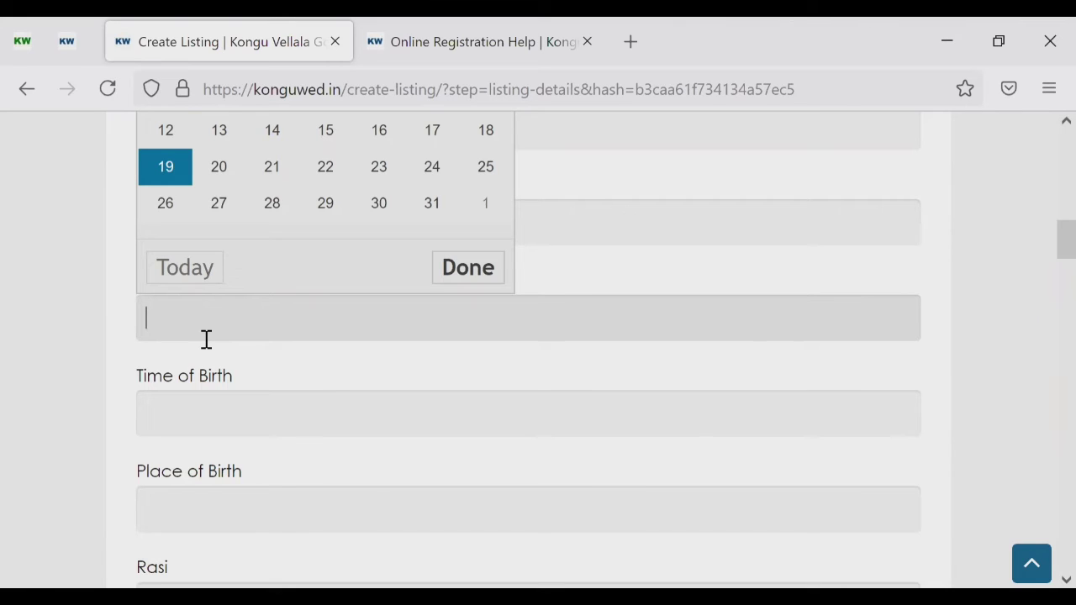
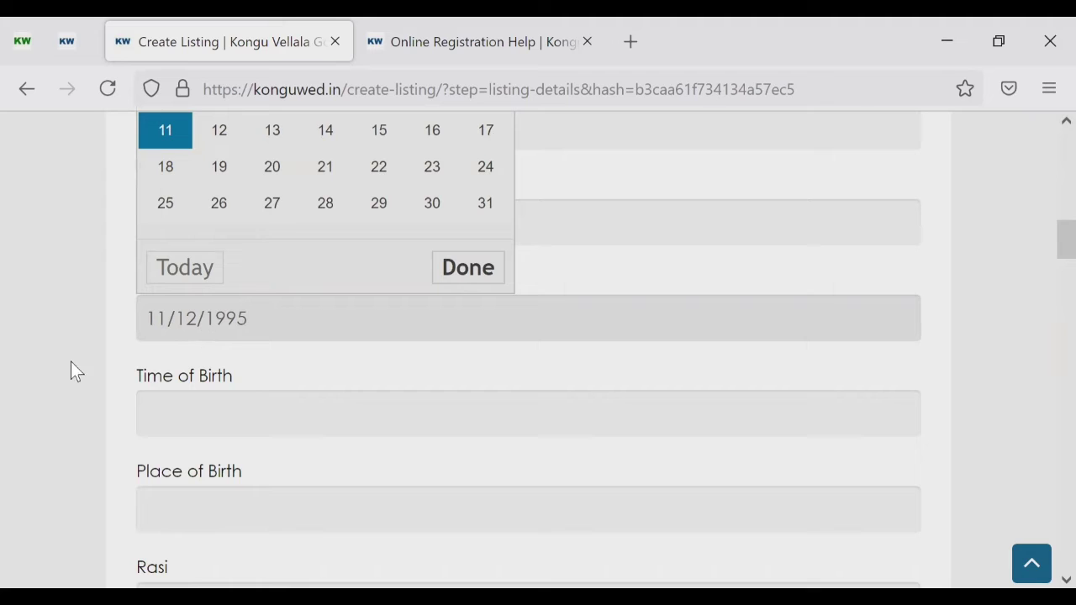
{"action": "key", "text": "Tab"}
Step: Set Time of Birth to 1:30 am and Place of Birth to Vellakovil
{"action": "scroll", "coordinate": [97, 348], "scroll_direction": "down", "scroll_amount": 1}
{"action": "left_click", "coordinate": [175, 331]}
{"action": "type", "text": "1:30 am"}
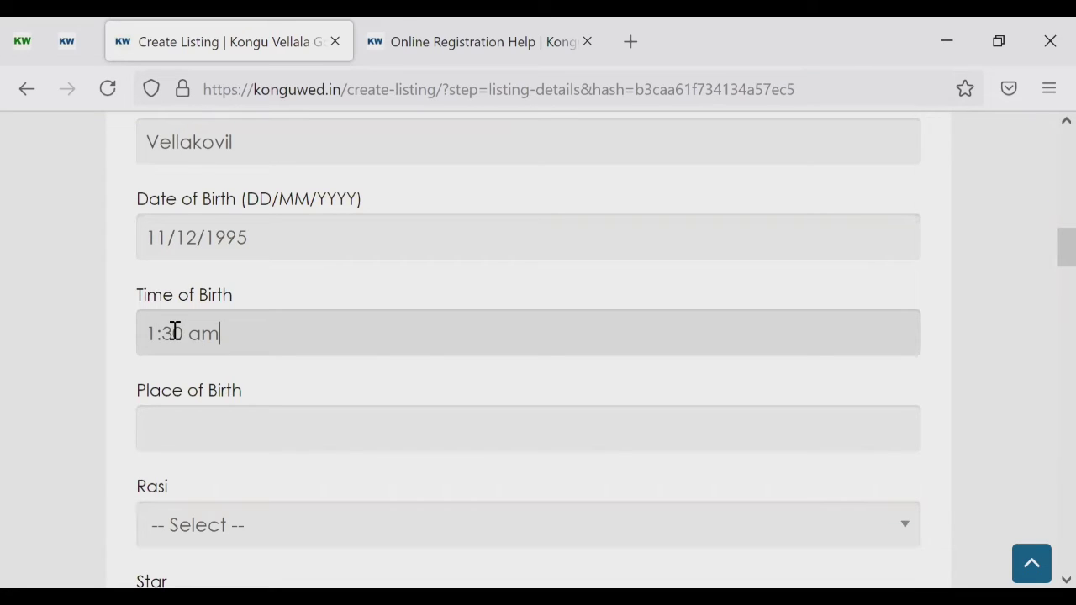
{"action": "scroll", "coordinate": [194, 322], "scroll_direction": "down", "scroll_amount": 3}
{"action": "left_click", "coordinate": [196, 319]}
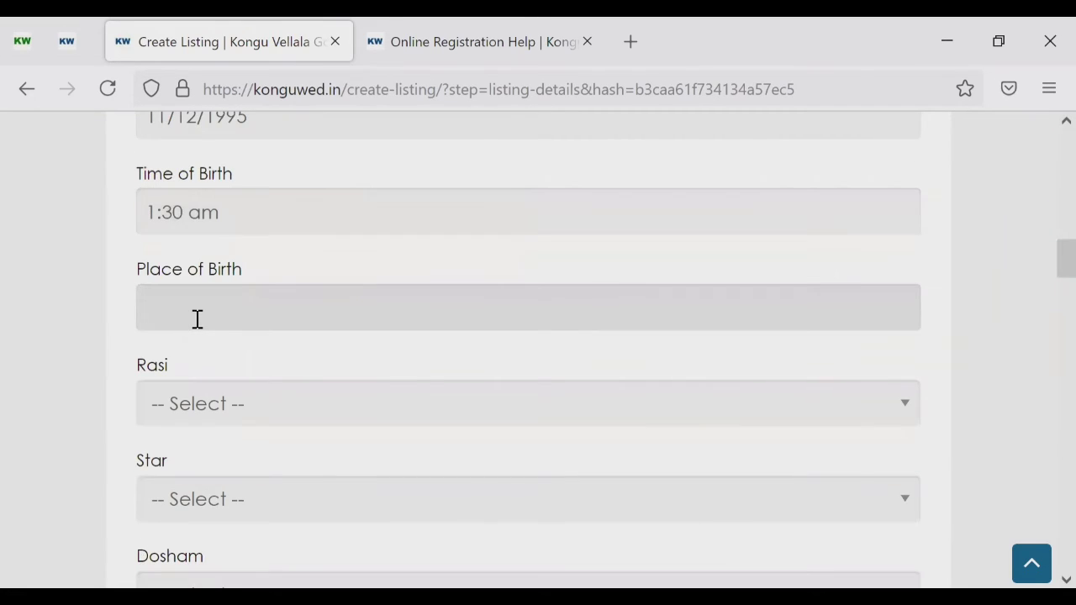
{"action": "type", "text": "Vellakovil"}
{"action": "key", "text": "Tab"}
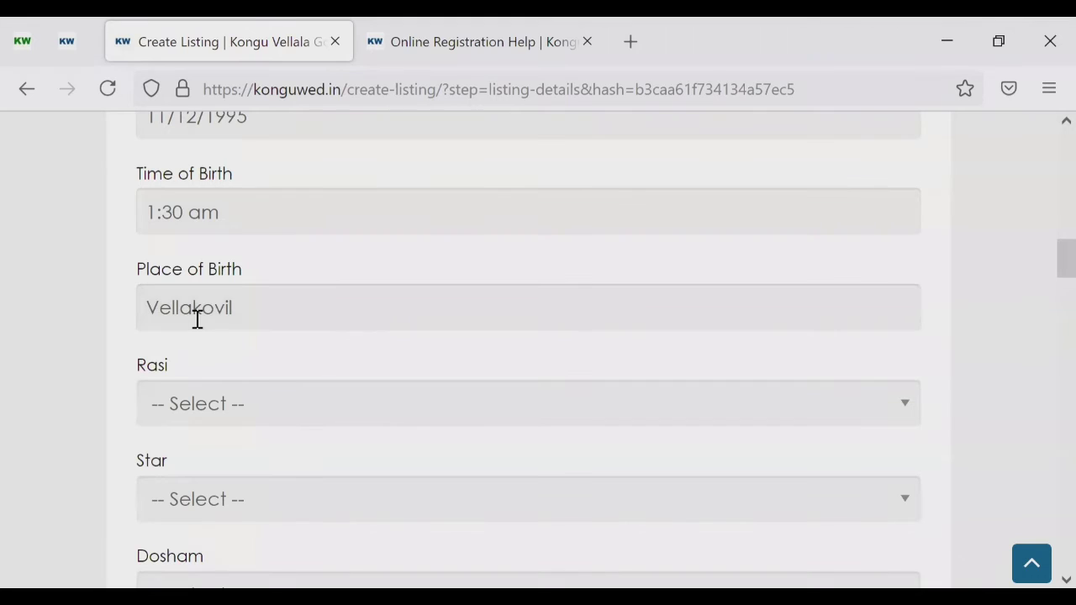
Step: Set the horoscope Rasi to Mesham and the Star to Bharani
{"action": "scroll", "coordinate": [218, 290], "scroll_direction": "down", "scroll_amount": 3}
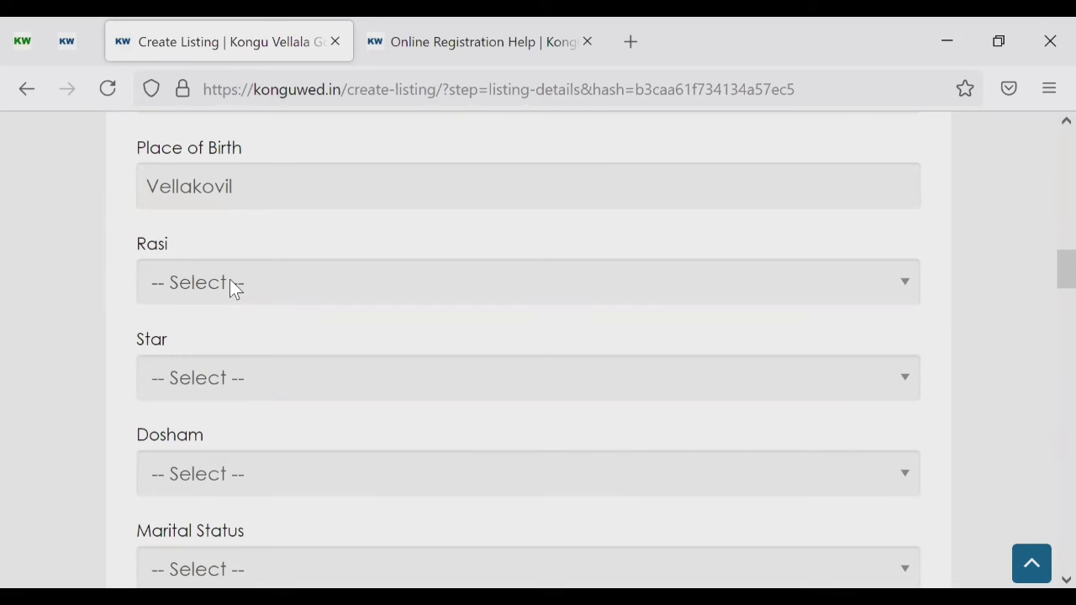
{"action": "left_click", "coordinate": [233, 288]}
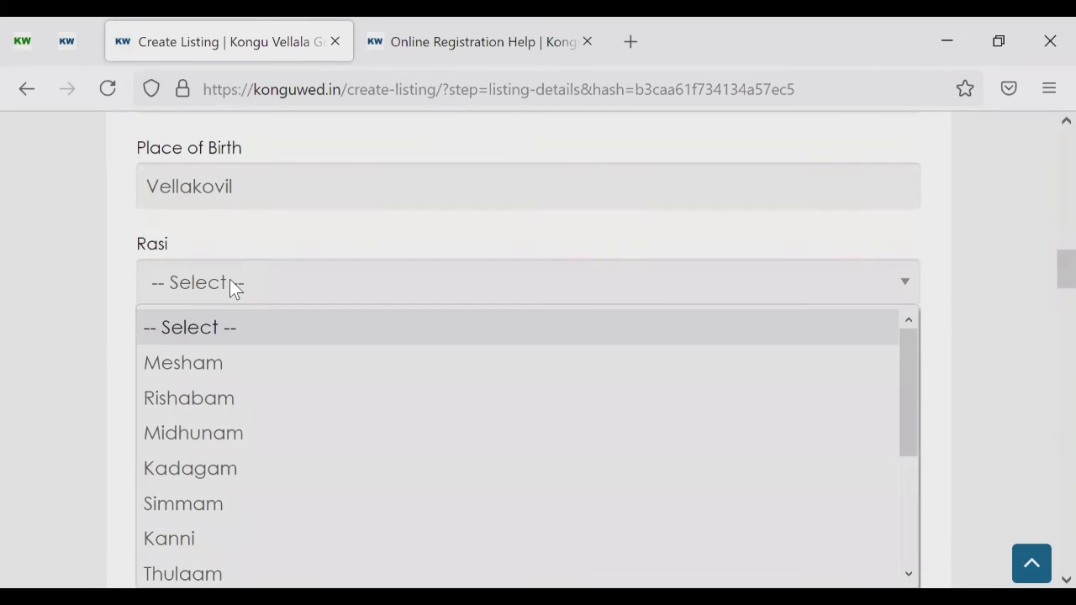
{"action": "left_click", "coordinate": [211, 362]}
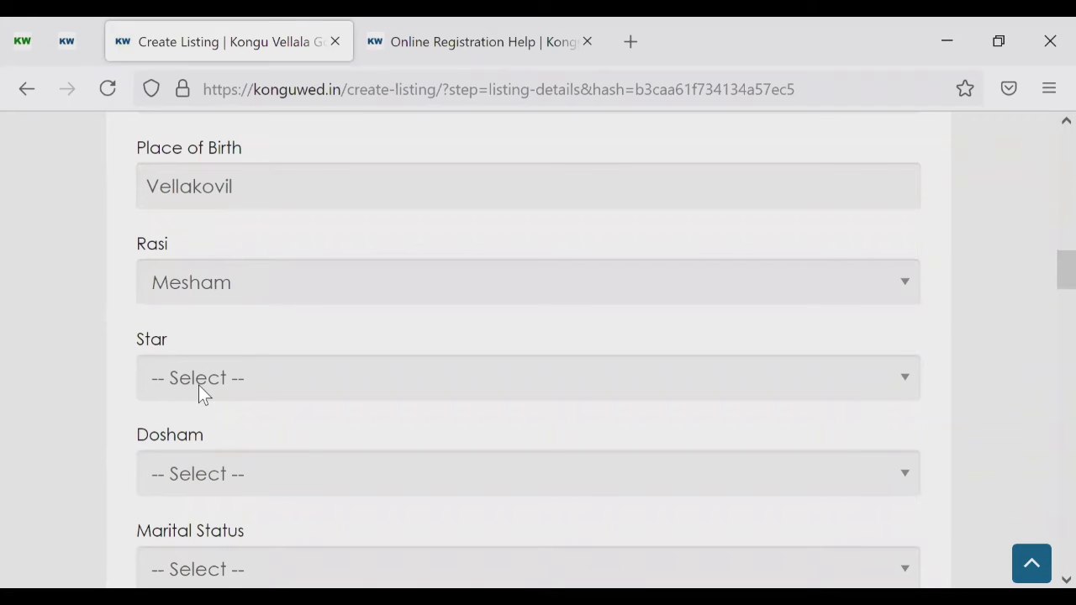
{"action": "left_click", "coordinate": [207, 380]}
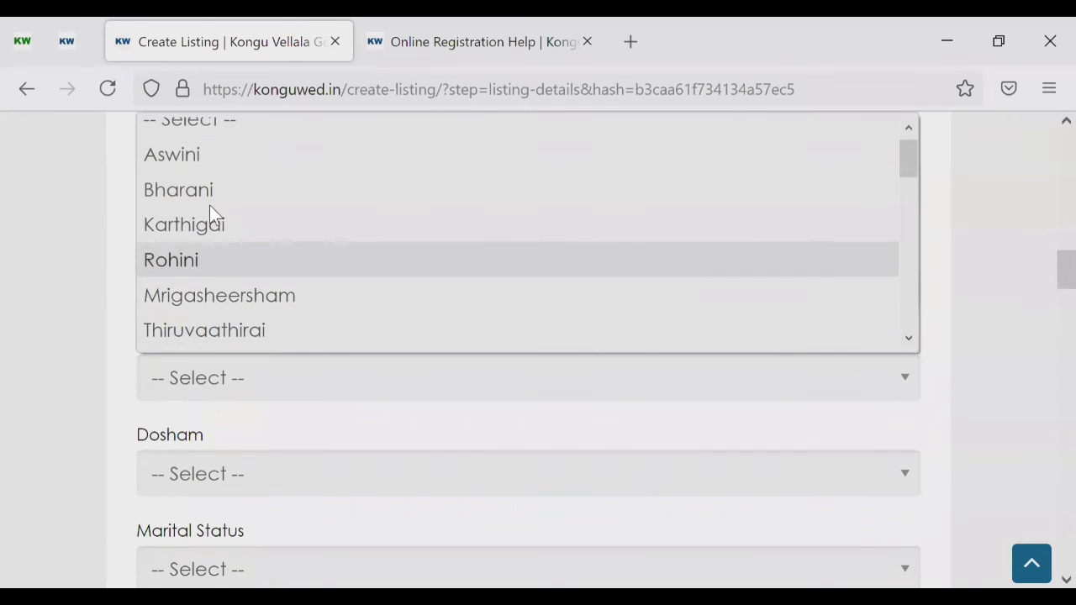
{"action": "left_click", "coordinate": [212, 191]}
Step: Set Dosham to Clean and Marital Status to Unmarried
{"action": "scroll", "coordinate": [8, 322], "scroll_direction": "down", "scroll_amount": 3}
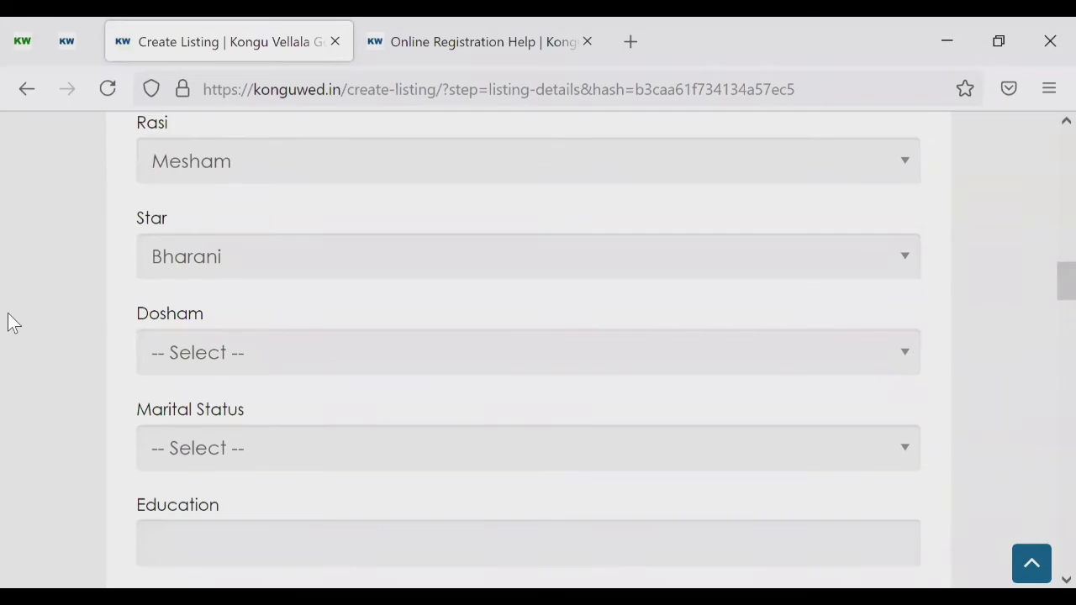
{"action": "left_click", "coordinate": [257, 271]}
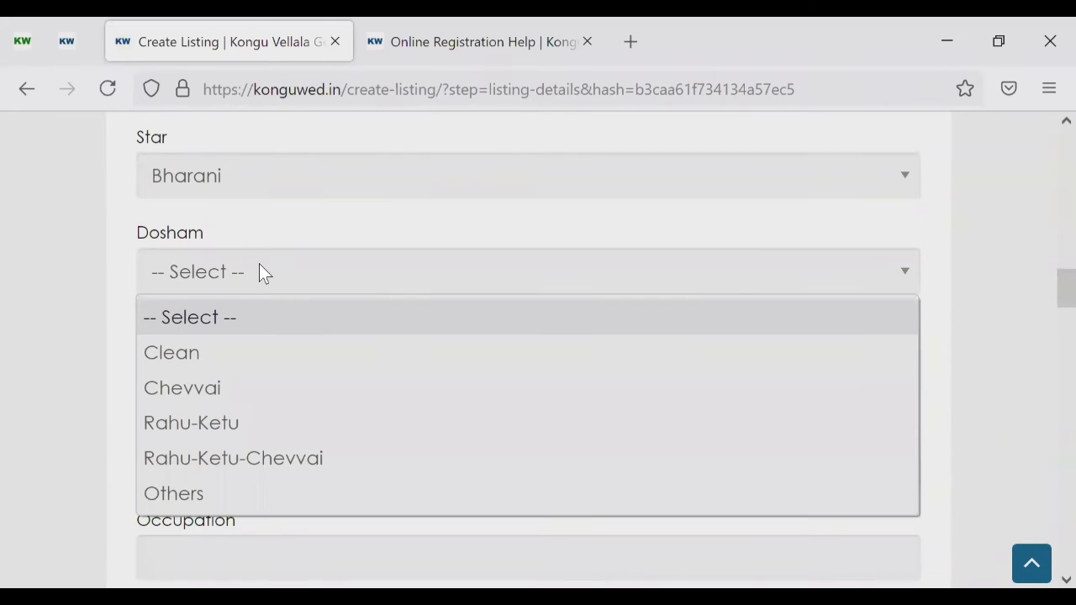
{"action": "left_click", "coordinate": [178, 356]}
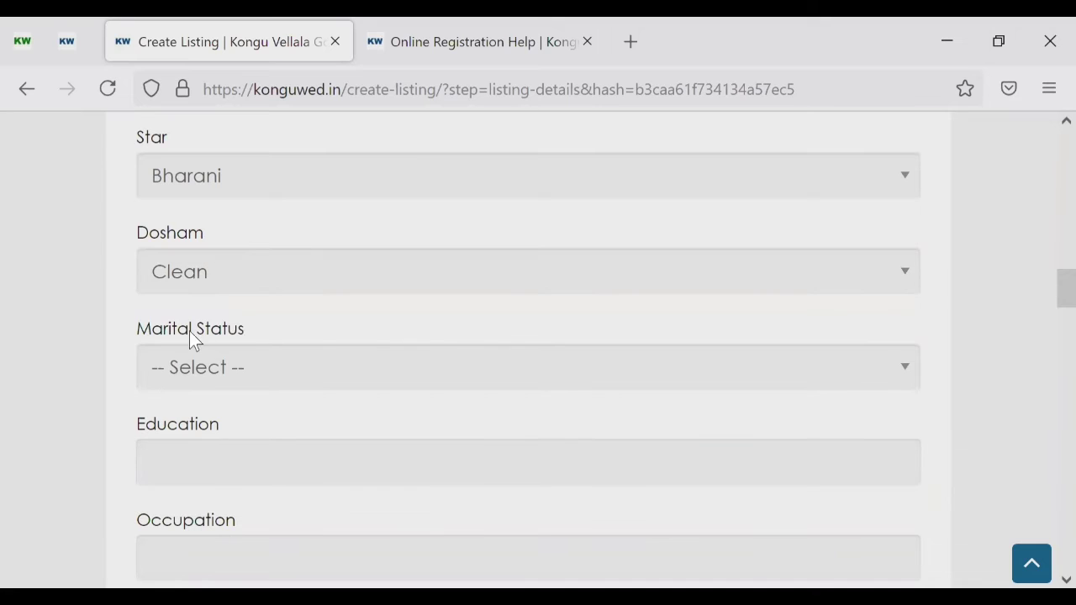
{"action": "left_click", "coordinate": [207, 280]}
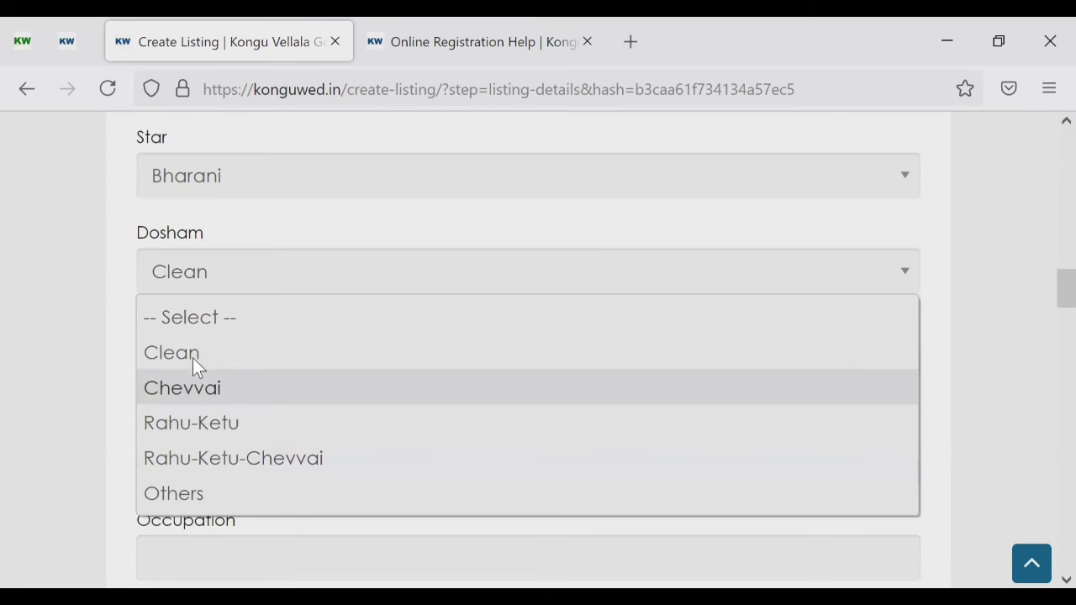
{"action": "left_click", "coordinate": [195, 355]}
{"action": "scroll", "coordinate": [60, 339], "scroll_direction": "down", "scroll_amount": 2}
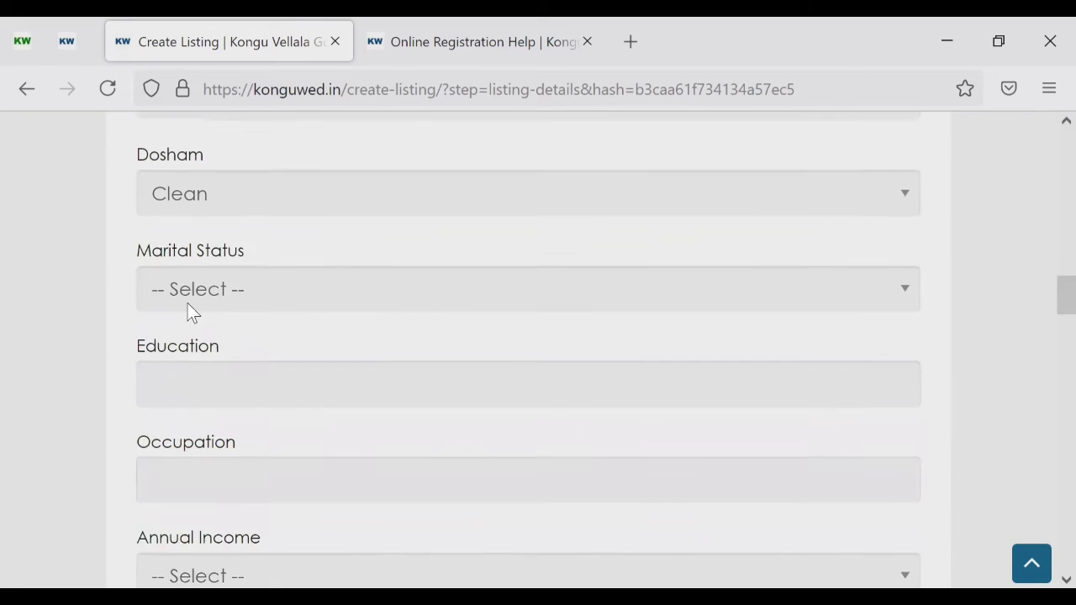
{"action": "left_click", "coordinate": [206, 288]}
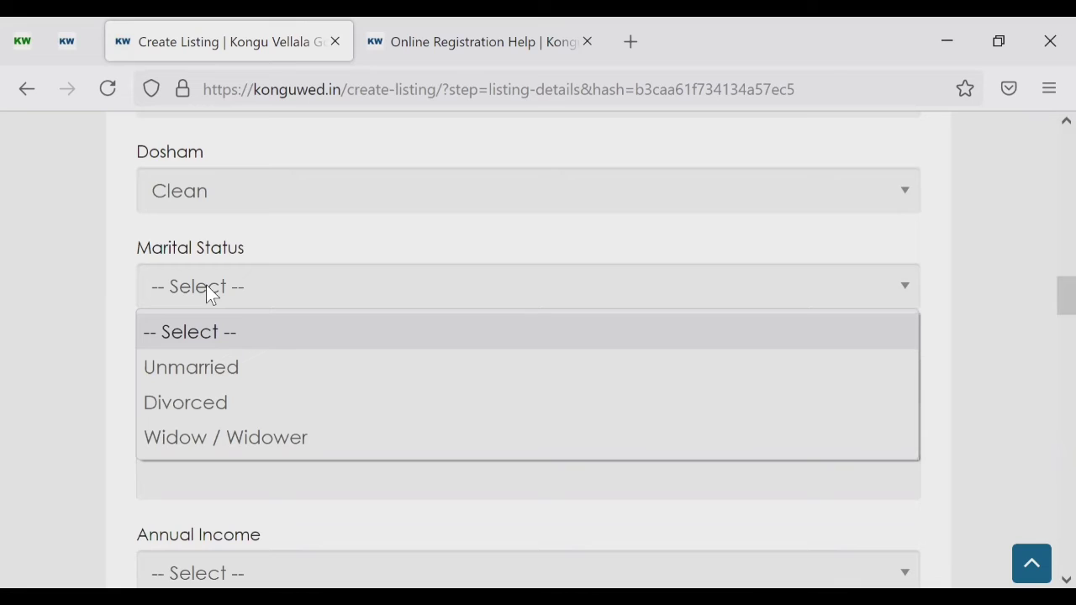
{"action": "left_click", "coordinate": [206, 367]}
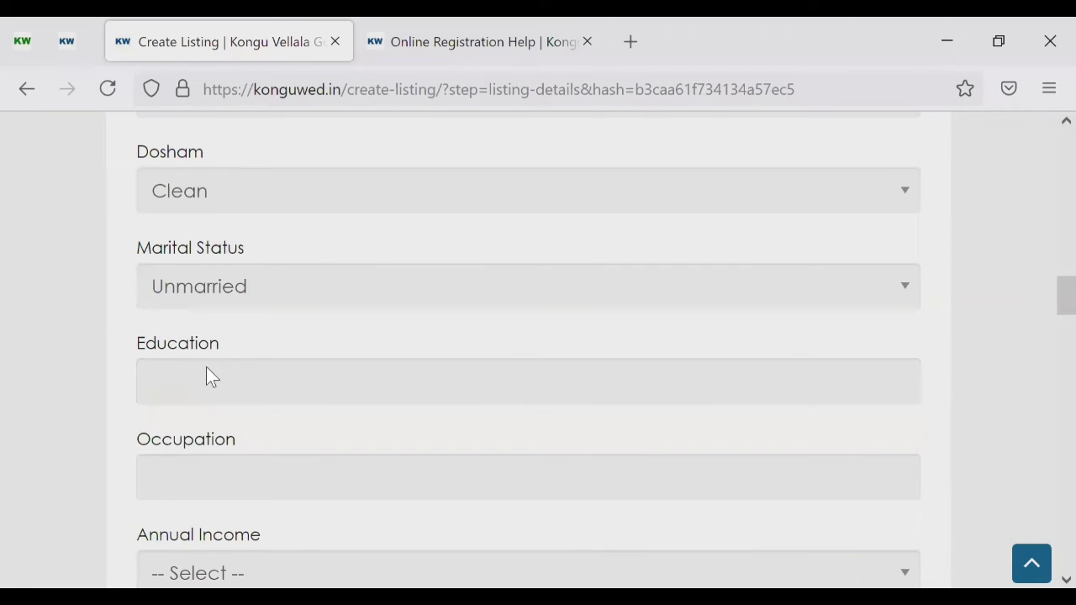
Step: Enter BE as the bride's education
{"action": "scroll", "coordinate": [228, 370], "scroll_direction": "down", "scroll_amount": 2}
{"action": "left_click", "coordinate": [271, 314]}
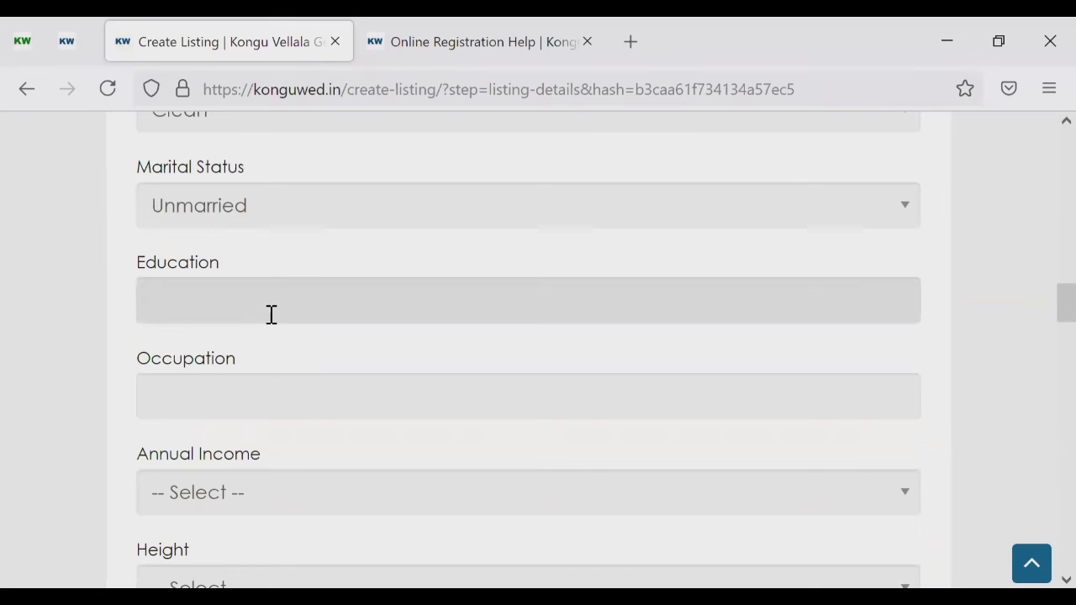
{"action": "type", "text": "BE"}
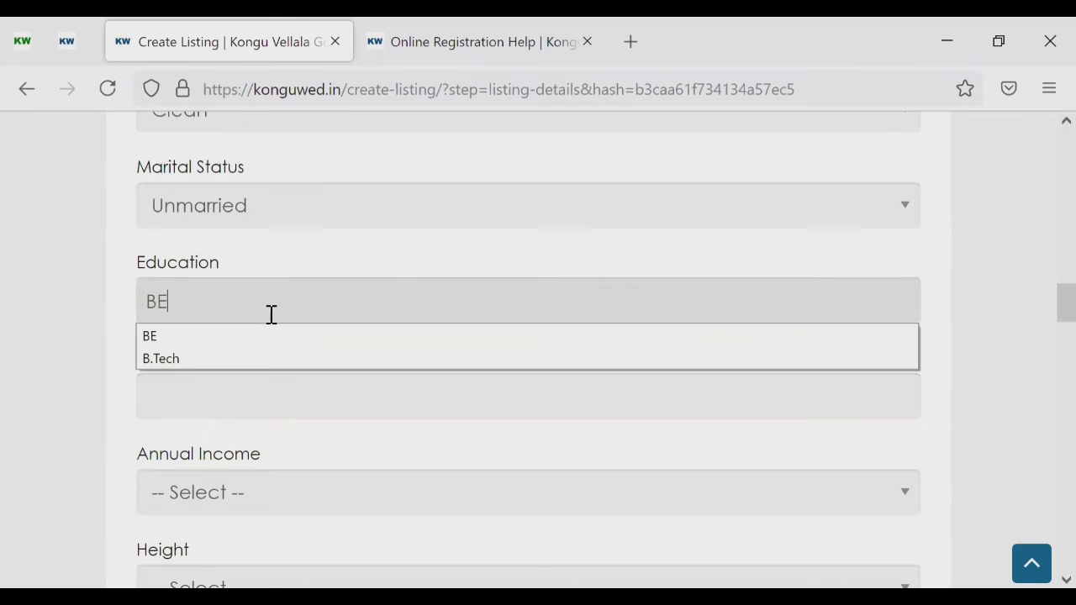
{"action": "left_click", "coordinate": [74, 376]}
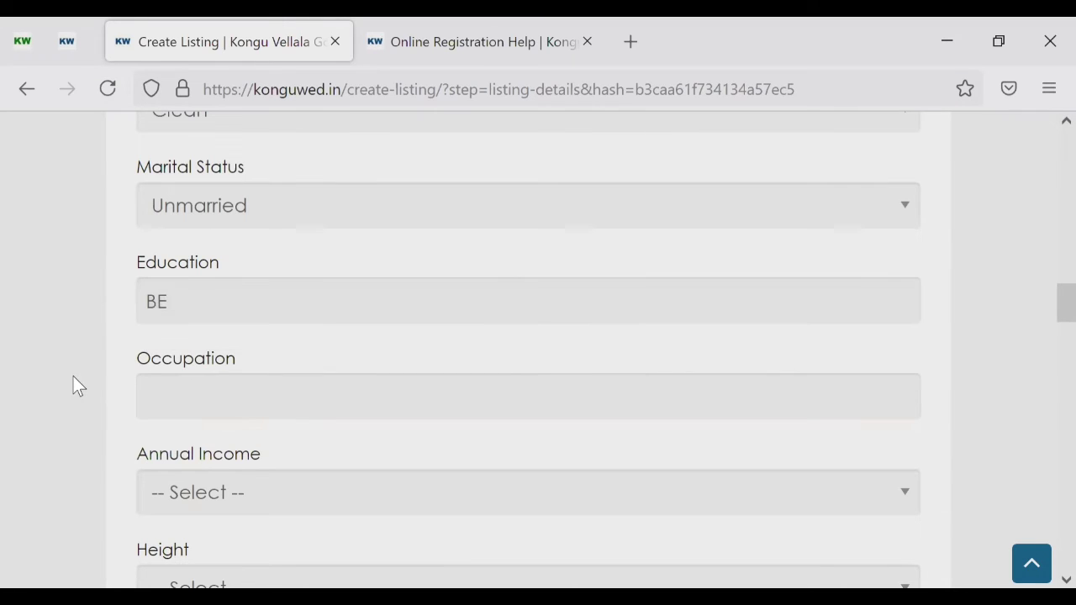
Step: Enter 'Software Professional' as the occupation, replacing earlier IT Engineer and Software Engineer attempts
{"action": "scroll", "coordinate": [160, 361], "scroll_direction": "down", "scroll_amount": 1}
{"action": "left_click", "coordinate": [198, 348]}
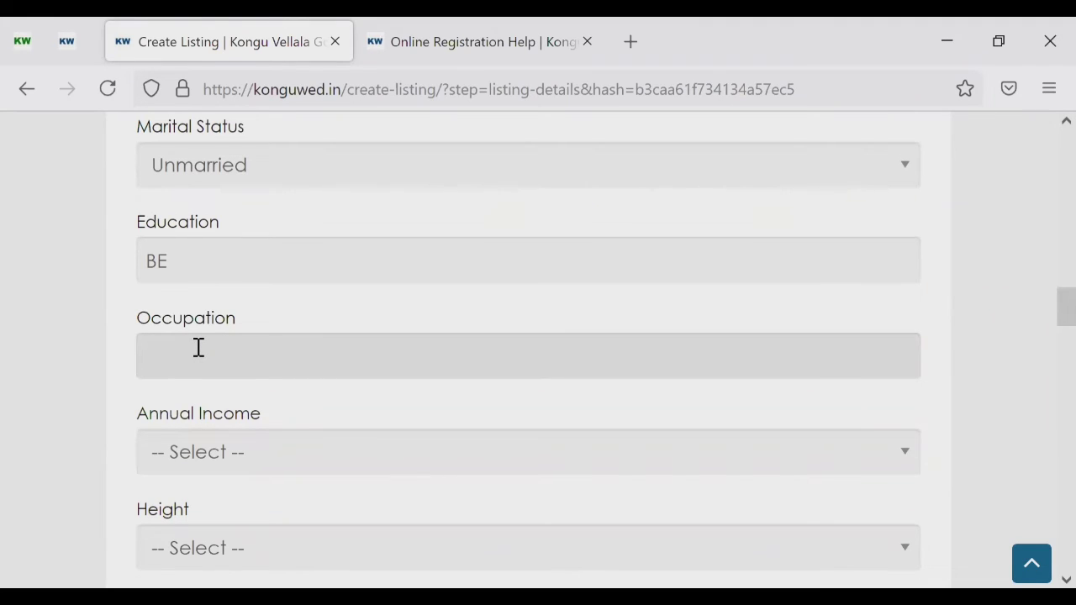
{"action": "type", "text": "IT "}
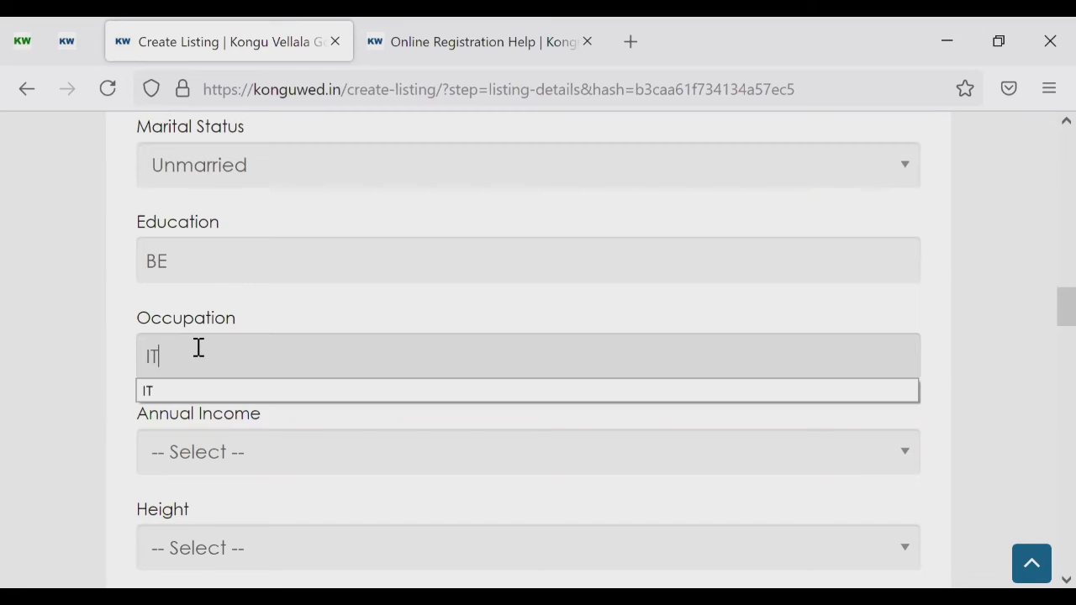
{"action": "type", "text": "Enf"}
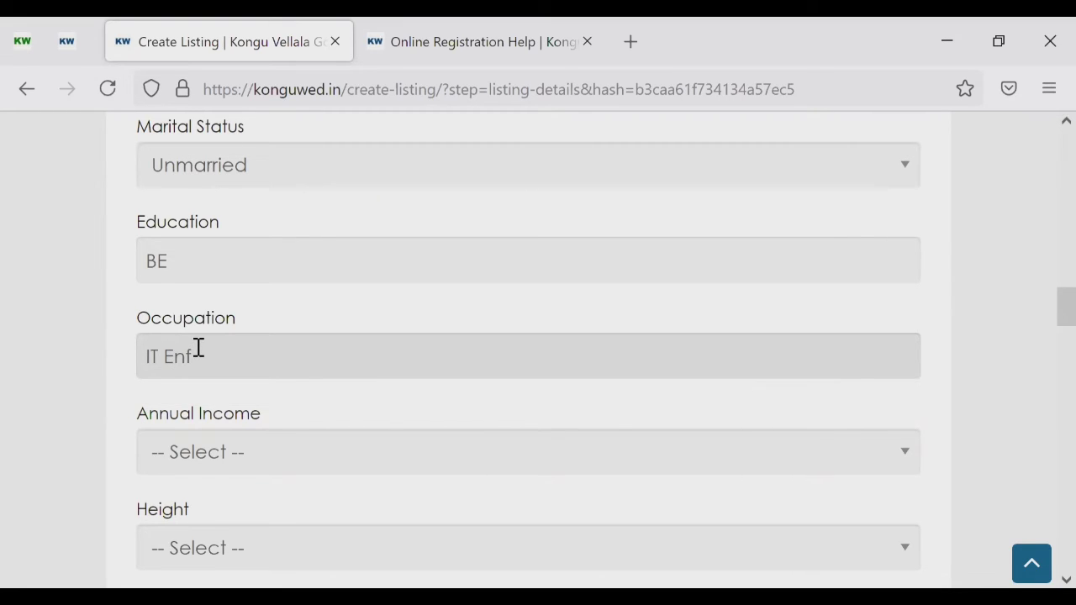
{"action": "key", "text": "BackSpace"}
{"action": "type", "text": "gineer"}
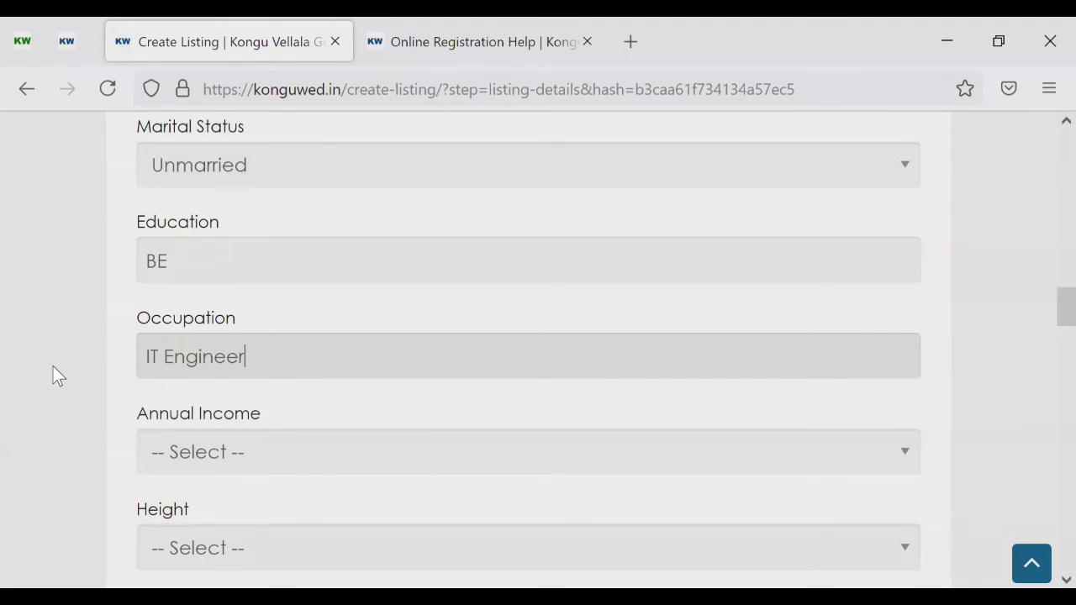
{"action": "key", "text": "BackSpace"}
{"action": "key", "text": "BackSpace"}
{"action": "key", "text": "BackSpace"}
{"action": "key", "text": "BackSpace"}
{"action": "key", "text": "BackSpace"}
{"action": "key", "text": "BackSpace"}
{"action": "key", "text": "BackSpace"}
{"action": "key", "text": "BackSpace"}
{"action": "key", "text": "BackSpace"}
{"action": "key", "text": "BackSpace"}
{"action": "key", "text": "BackSpace"}
{"action": "type", "text": "So"}
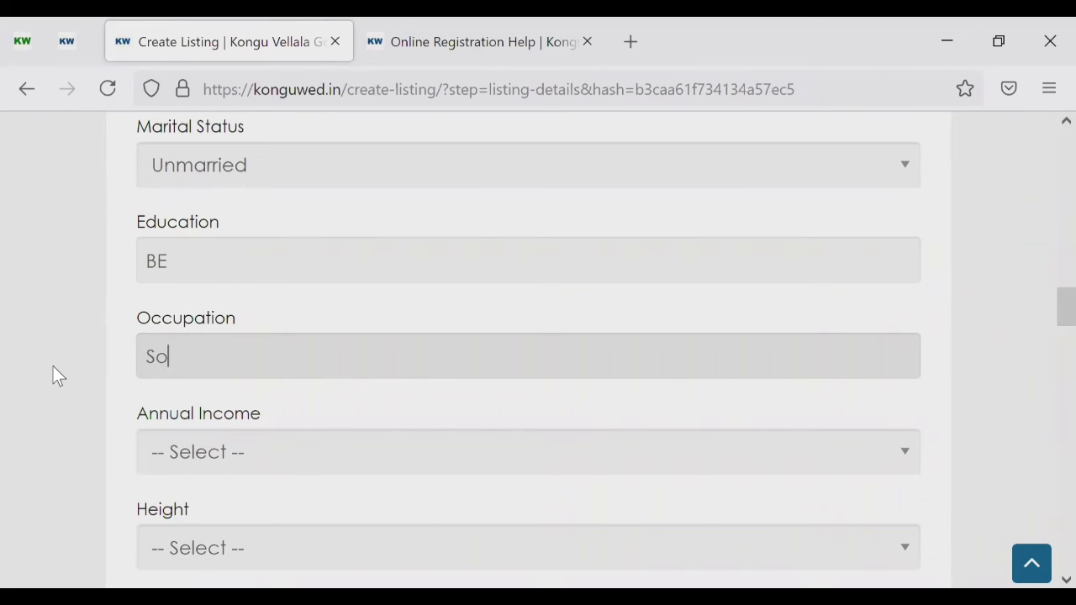
{"action": "type", "text": "ftware Engineer"}
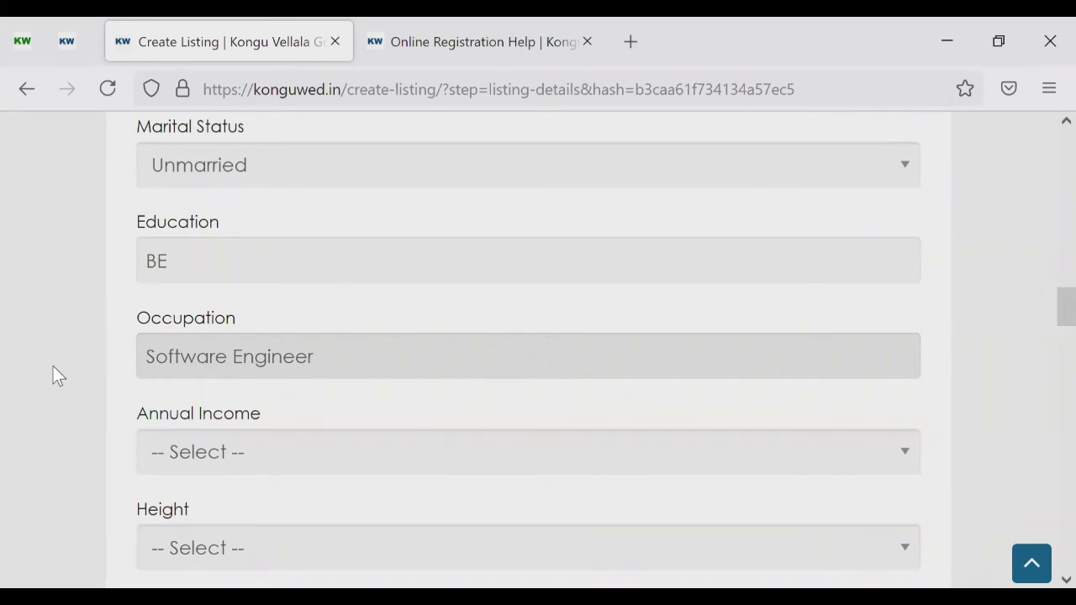
{"action": "key", "text": "BackSpace"}
{"action": "key", "text": "BackSpace"}
{"action": "key", "text": "BackSpace"}
{"action": "key", "text": "BackSpace"}
{"action": "key", "text": "BackSpace"}
{"action": "key", "text": "BackSpace"}
{"action": "key", "text": "BackSpace"}
{"action": "key", "text": "BackSpace"}
{"action": "key", "text": "BackSpace"}
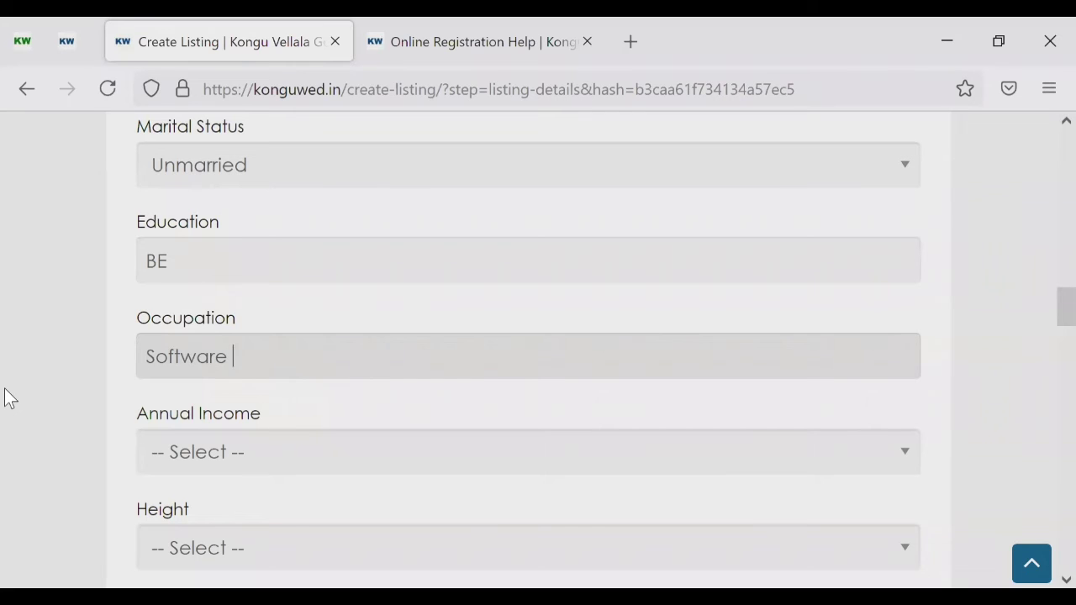
{"action": "type", "text": "En"}
{"action": "key", "text": "BackSpace"}
{"action": "key", "text": "BackSpace"}
{"action": "type", "text": "Professional"}
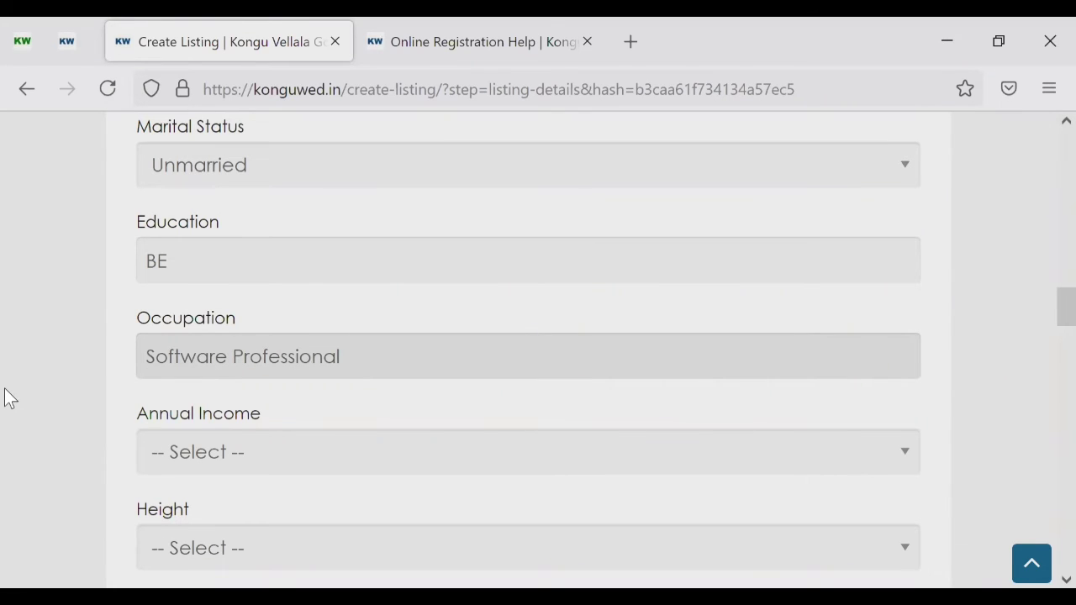
{"action": "scroll", "coordinate": [55, 382], "scroll_direction": "down", "scroll_amount": 2}
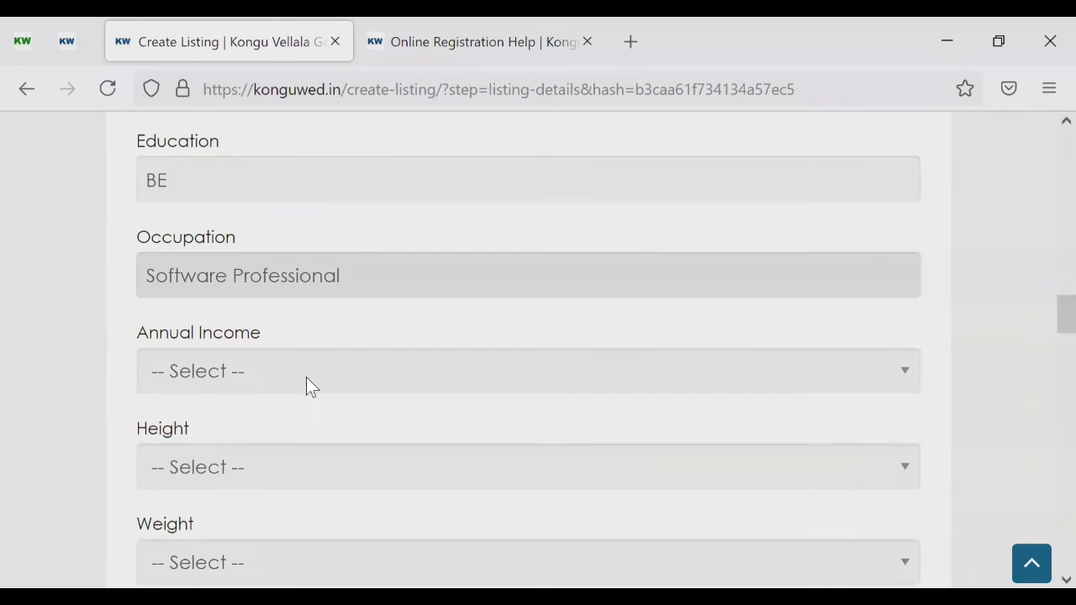
Step: Set Annual Income to Rs. 6 Lakh
{"action": "left_click", "coordinate": [306, 382]}
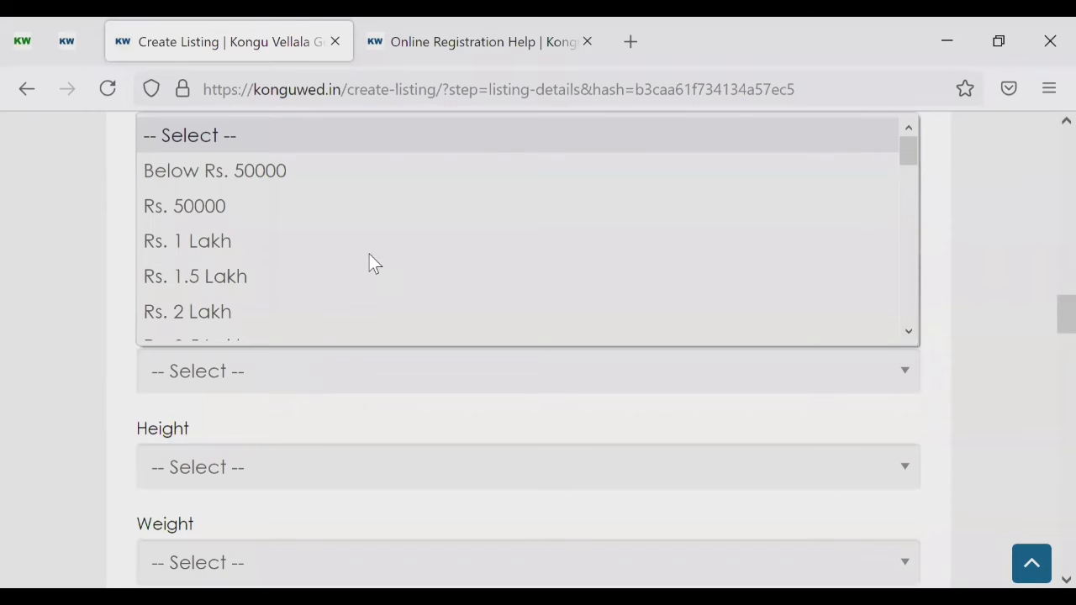
{"action": "scroll", "coordinate": [370, 261], "scroll_direction": "down", "scroll_amount": 2}
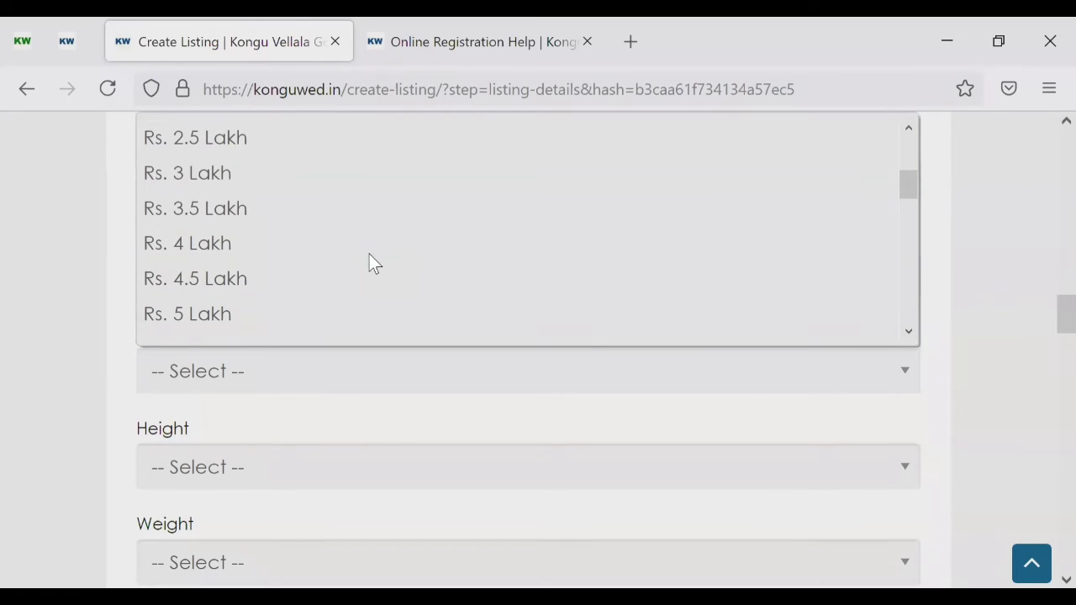
{"action": "scroll", "coordinate": [368, 263], "scroll_direction": "down", "scroll_amount": 1}
{"action": "left_click", "coordinate": [235, 282]}
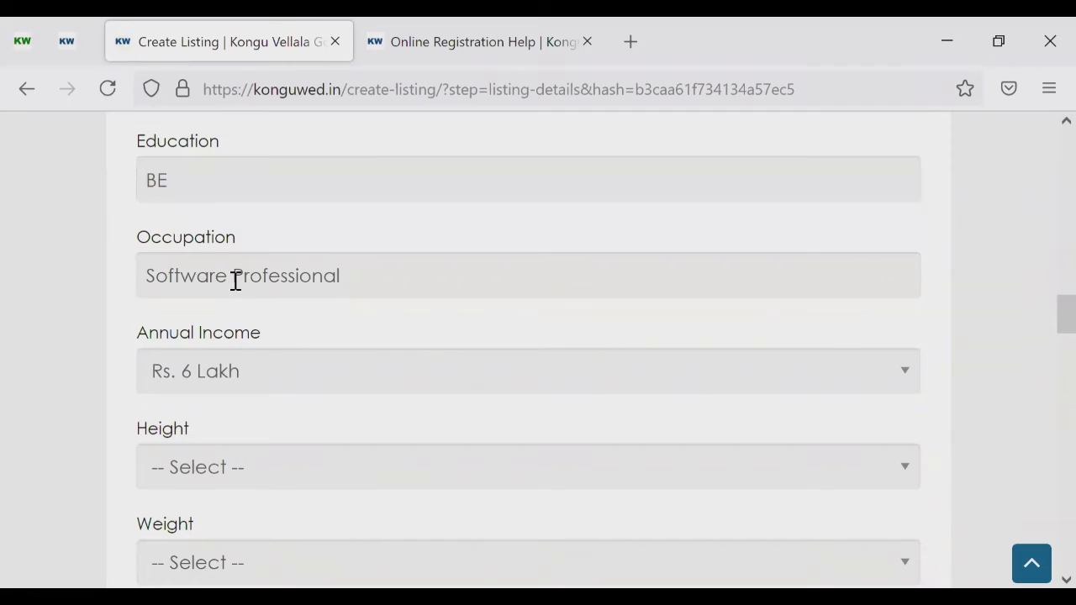
Step: Set Height to 160 cm
{"action": "scroll", "coordinate": [62, 370], "scroll_direction": "down", "scroll_amount": 3}
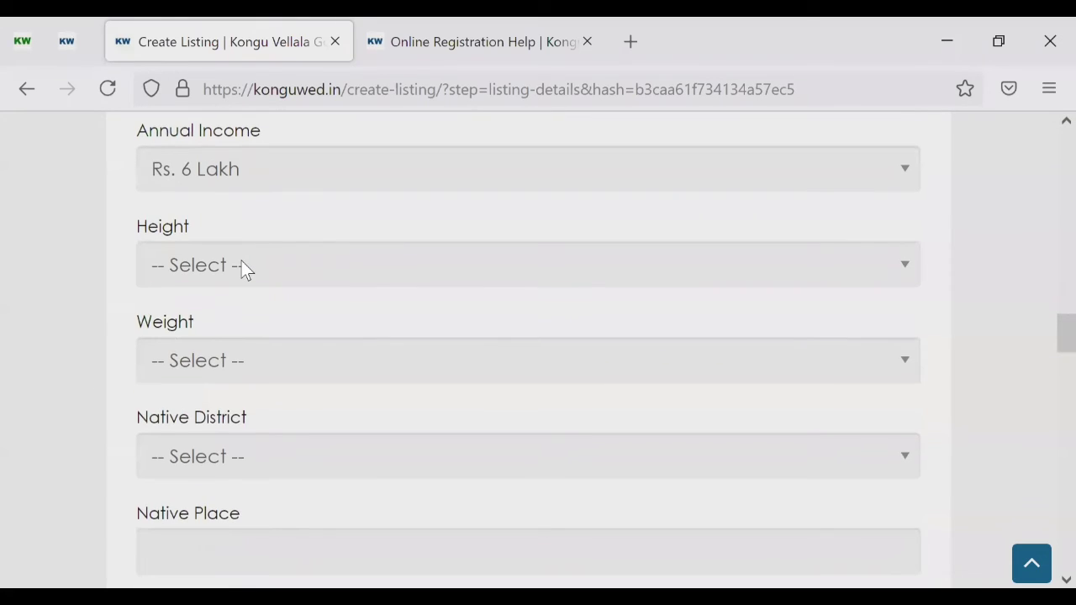
{"action": "left_click", "coordinate": [242, 265]}
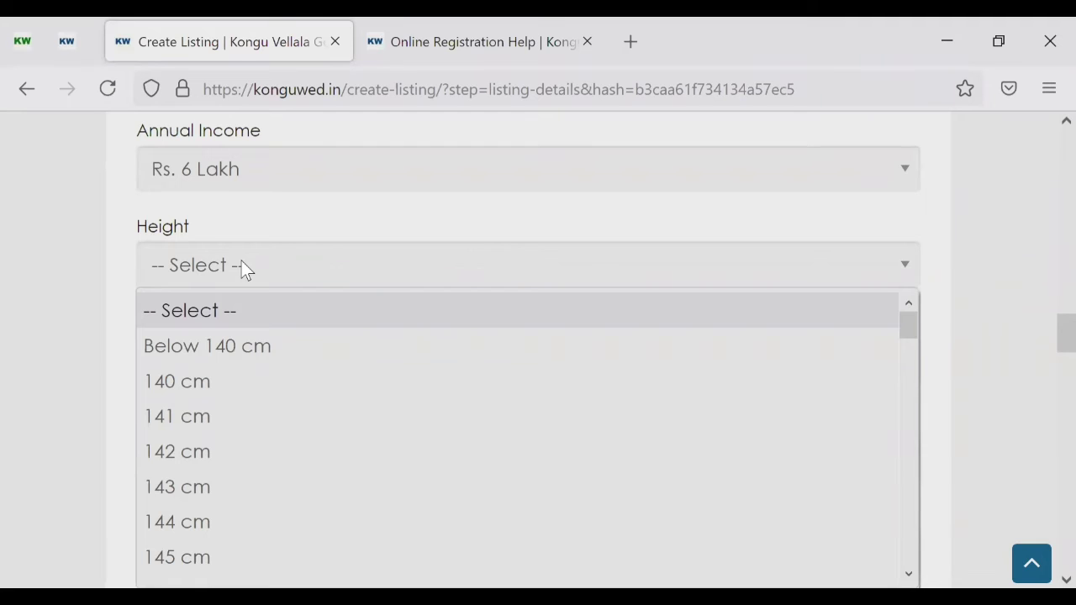
{"action": "left_click", "coordinate": [65, 391]}
{"action": "scroll", "coordinate": [201, 217], "scroll_direction": "down", "scroll_amount": 1}
{"action": "left_click", "coordinate": [211, 188]}
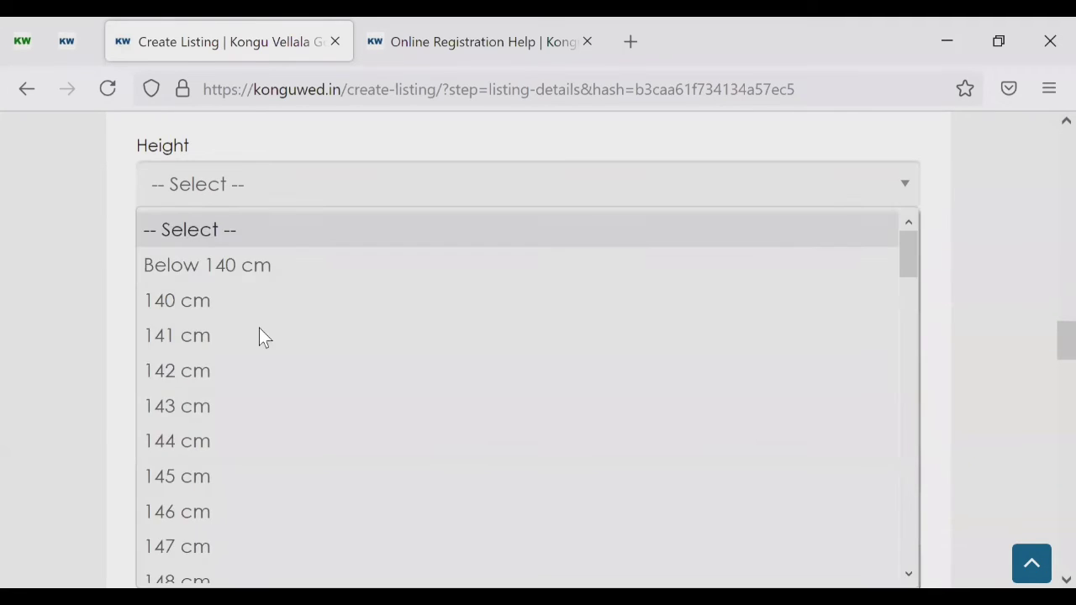
{"action": "scroll", "coordinate": [259, 383], "scroll_direction": "down", "scroll_amount": 4}
{"action": "scroll", "coordinate": [259, 378], "scroll_direction": "down", "scroll_amount": 1}
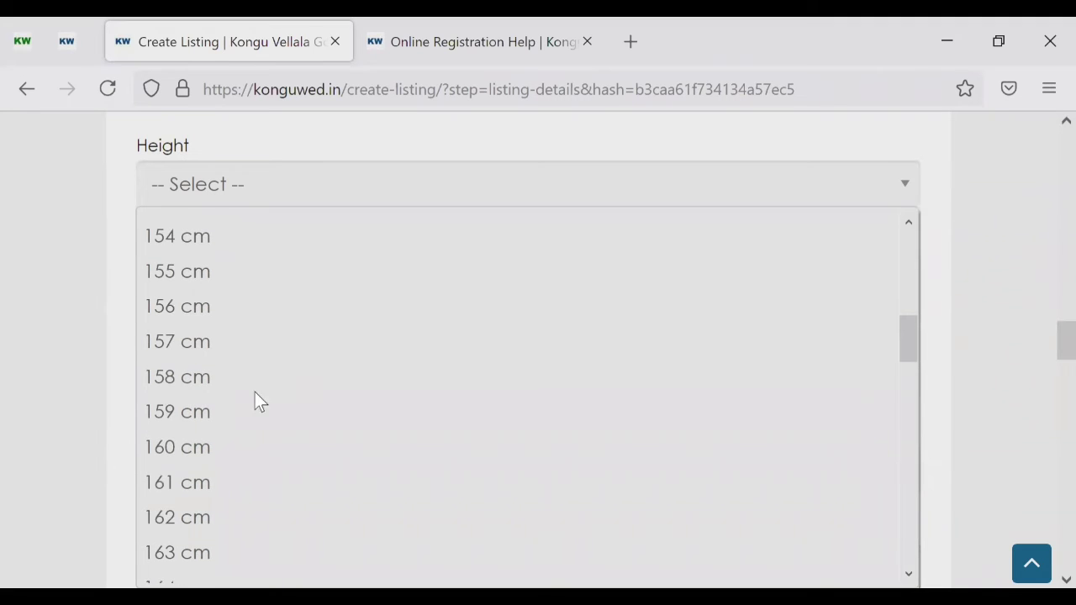
{"action": "left_click", "coordinate": [206, 445]}
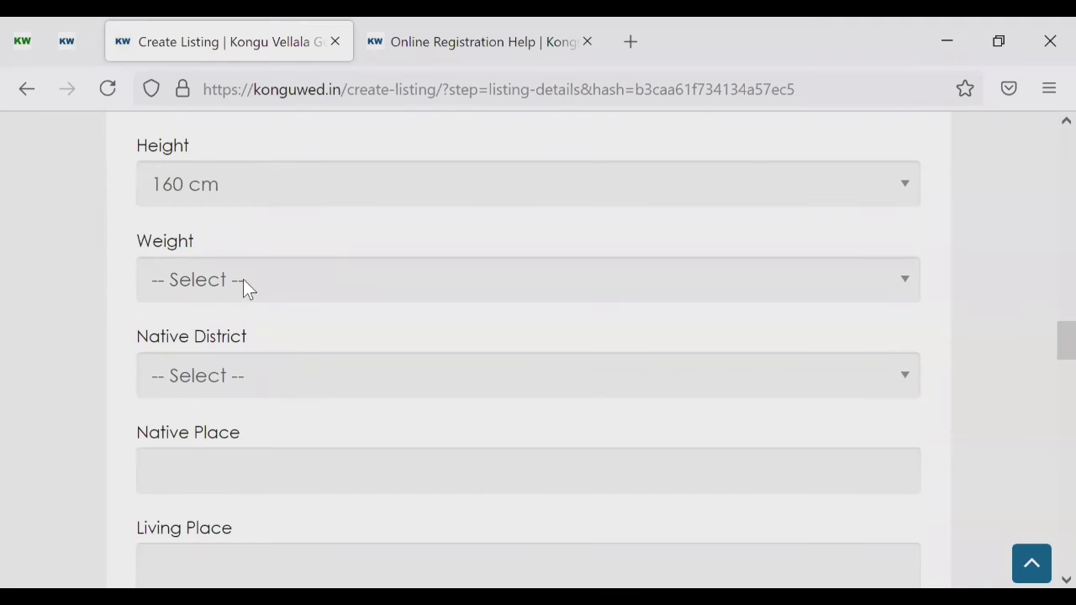
Step: Set Weight to 55 kg
{"action": "left_click", "coordinate": [243, 281]}
{"action": "scroll", "coordinate": [221, 440], "scroll_direction": "down", "scroll_amount": 6}
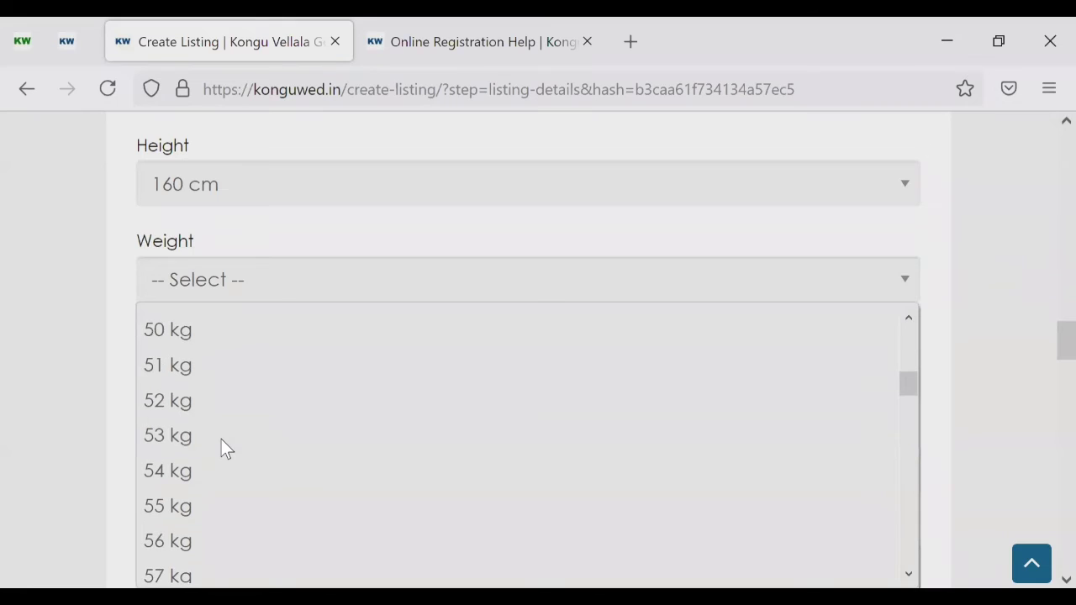
{"action": "left_click", "coordinate": [181, 503]}
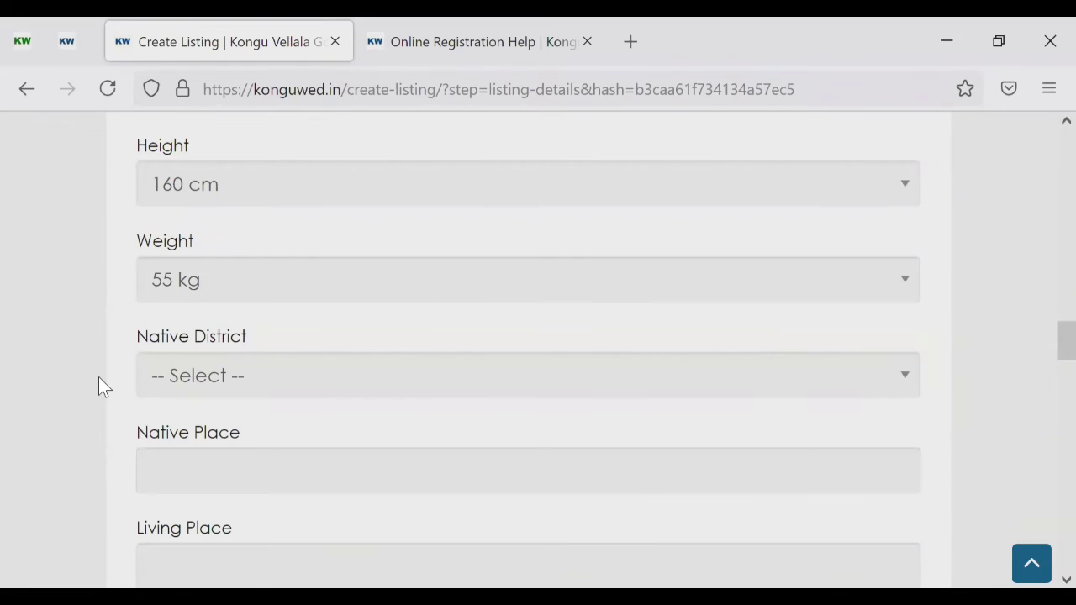
{"action": "scroll", "coordinate": [197, 330], "scroll_direction": "down", "scroll_amount": 1}
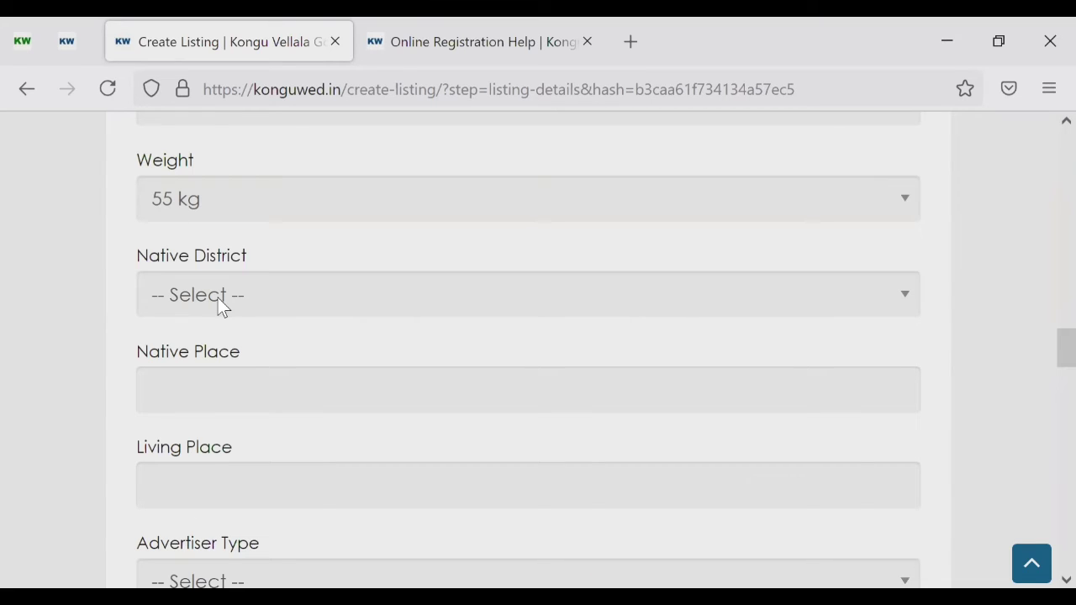
Step: Set Native District to Tirupur
{"action": "left_click", "coordinate": [217, 298]}
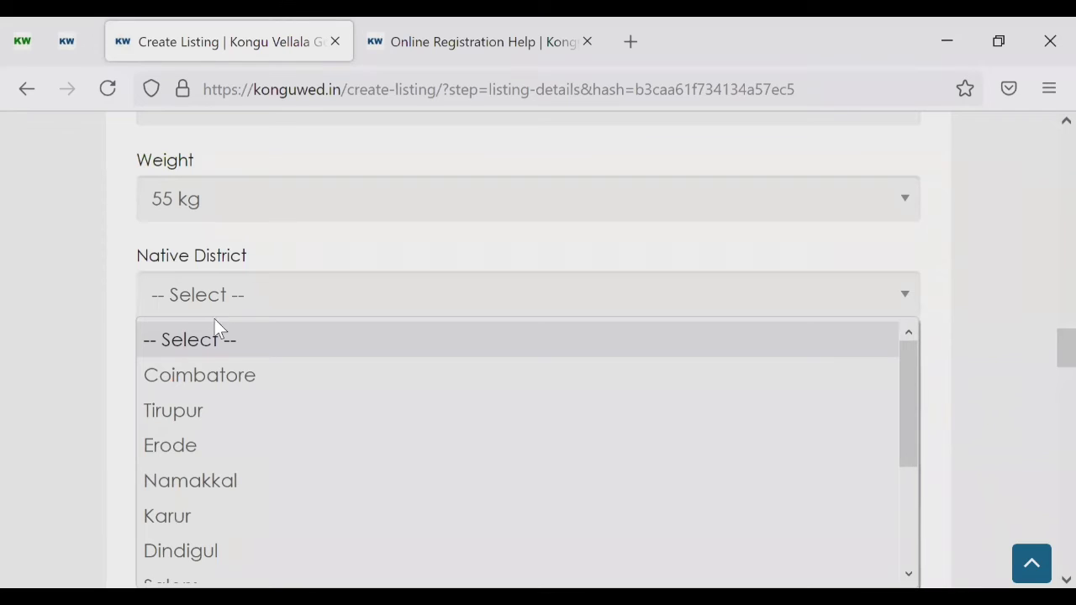
{"action": "left_click", "coordinate": [190, 416]}
{"action": "scroll", "coordinate": [74, 371], "scroll_direction": "down", "scroll_amount": 3}
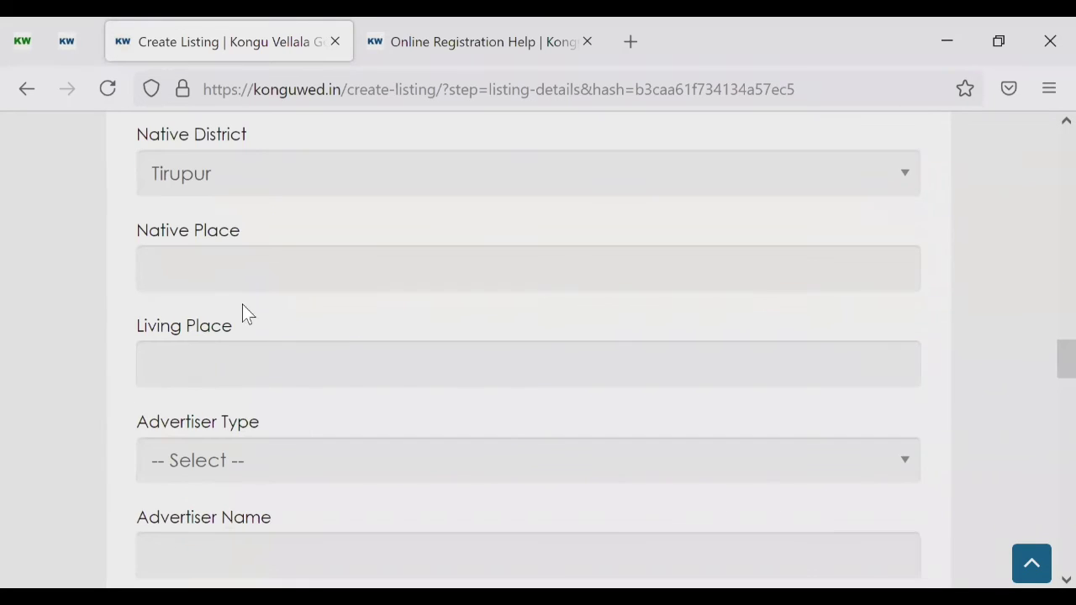
Step: Put the cursor in the Native Place box, dismissing the suggestions and leaving it blank
{"action": "left_click", "coordinate": [262, 269]}
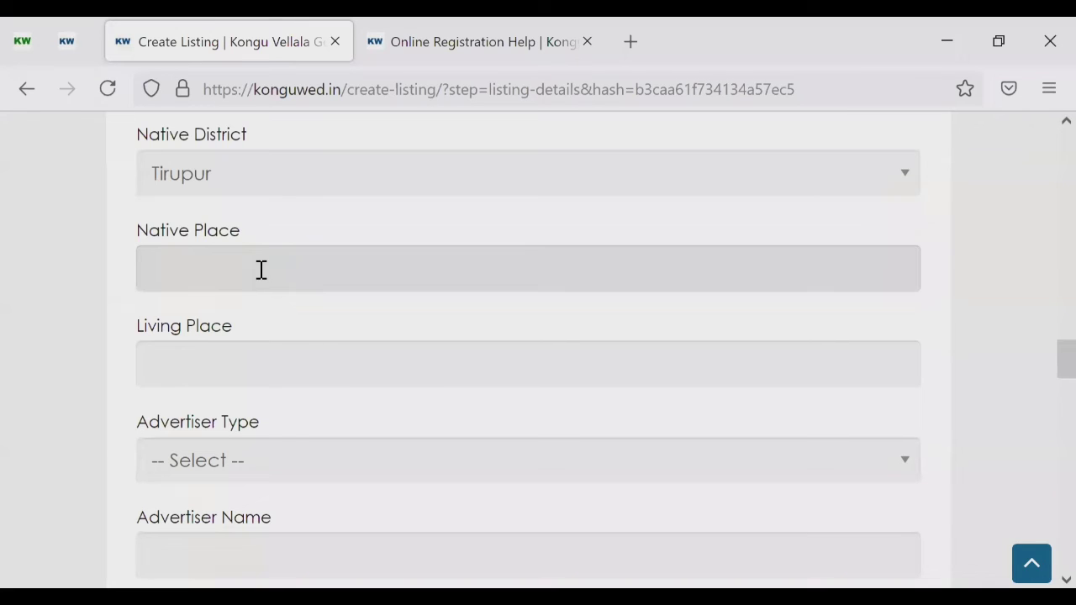
{"action": "left_click", "coordinate": [438, 268]}
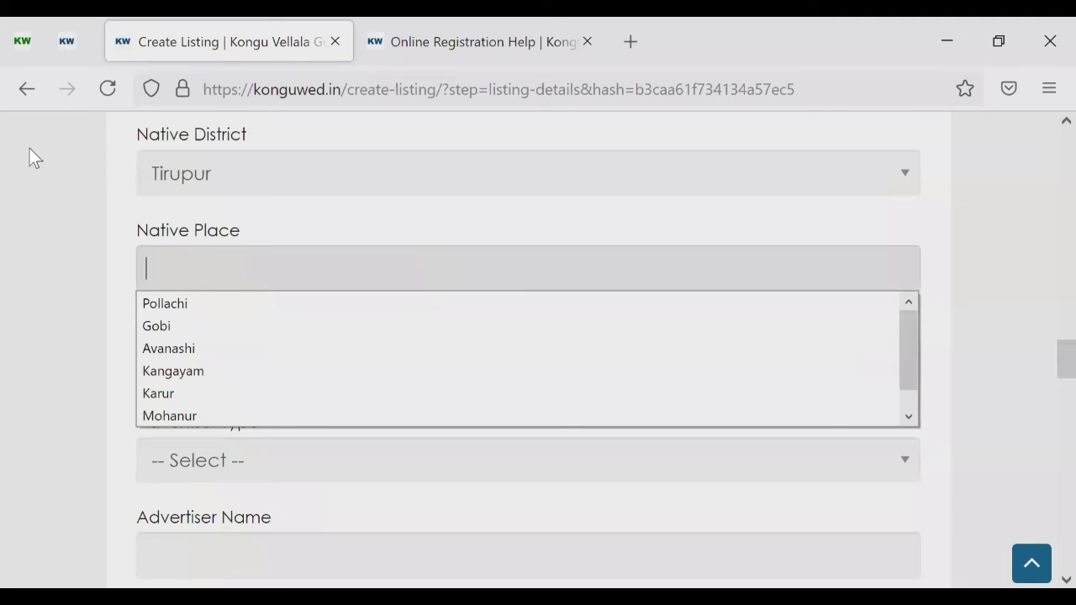
{"action": "scroll", "coordinate": [44, 181], "scroll_direction": "up", "scroll_amount": 1}
{"action": "left_click", "coordinate": [57, 196]}
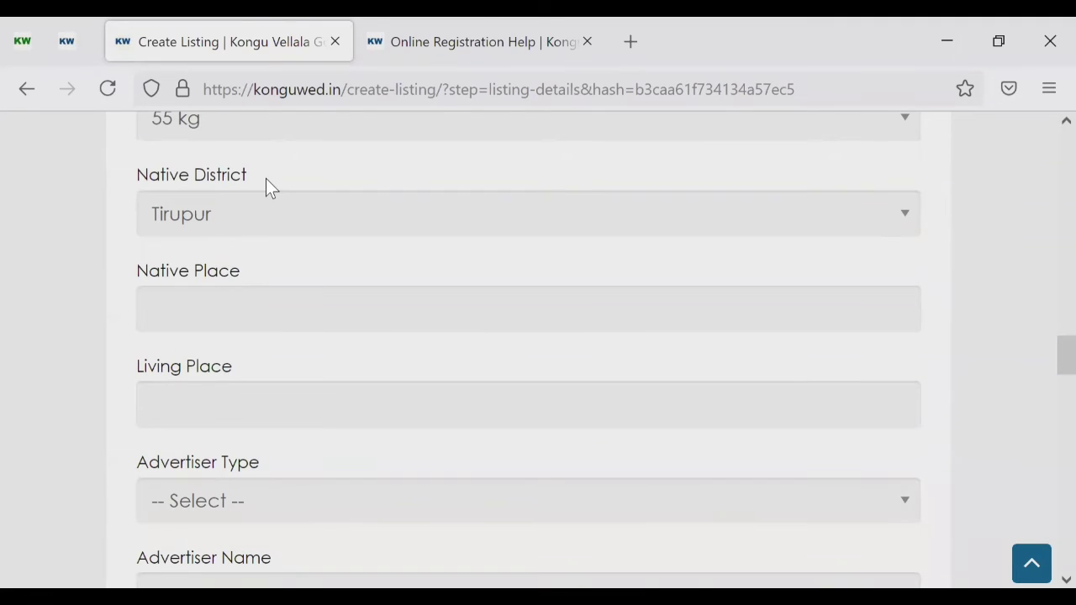
{"action": "left_click", "coordinate": [237, 309]}
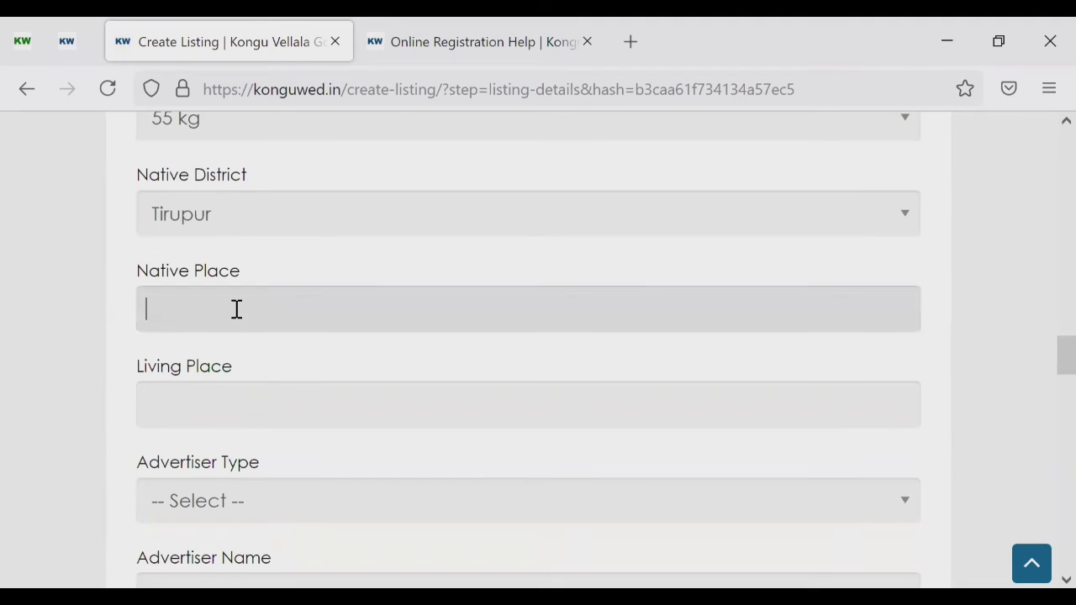